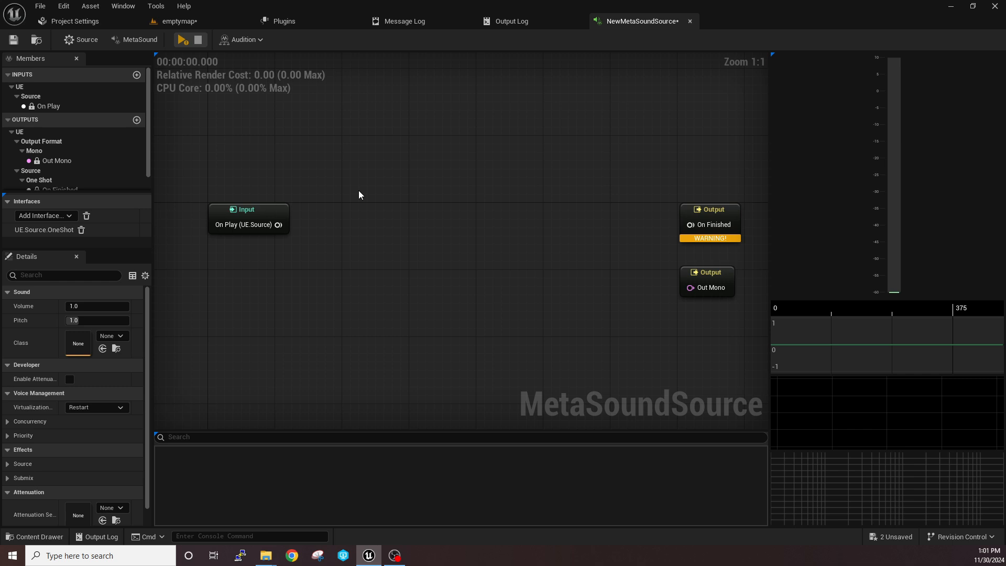
Add a Sine generator node to the MetaSound graph between the Input and Output nodes
right_drag(358, 234, 351, 210)
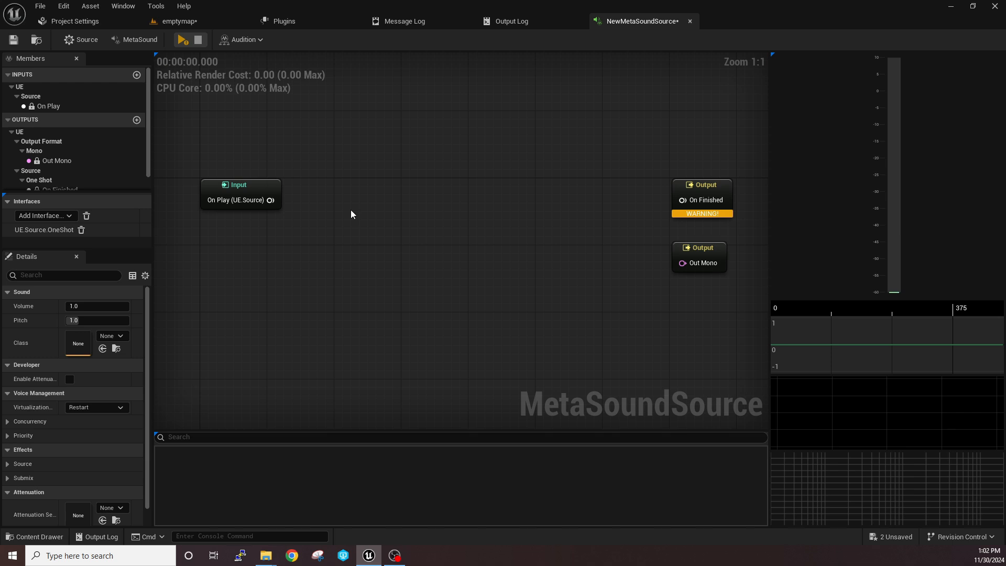
right_drag(411, 209, 425, 254)
right_click(432, 187)
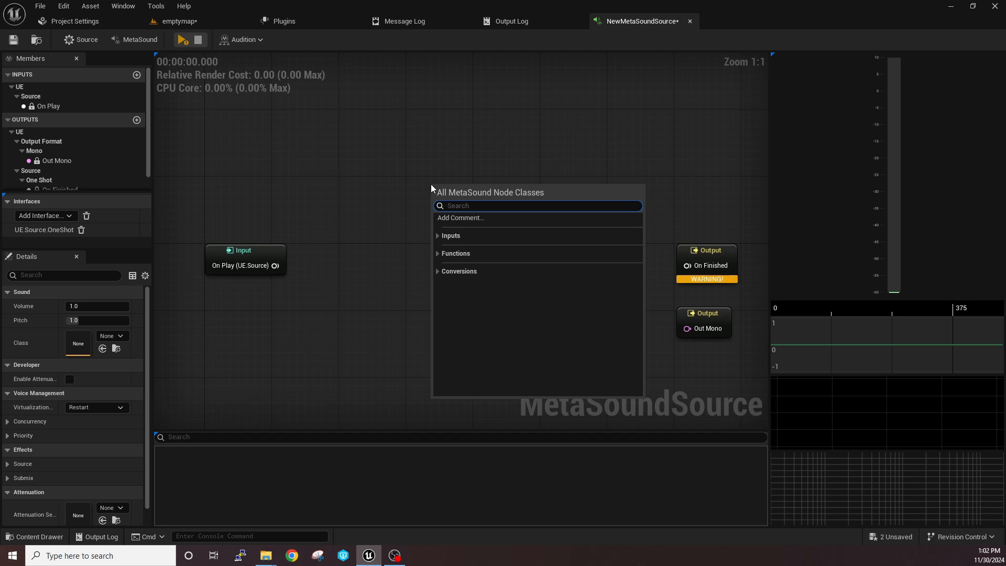
text(sine)
key(Return)
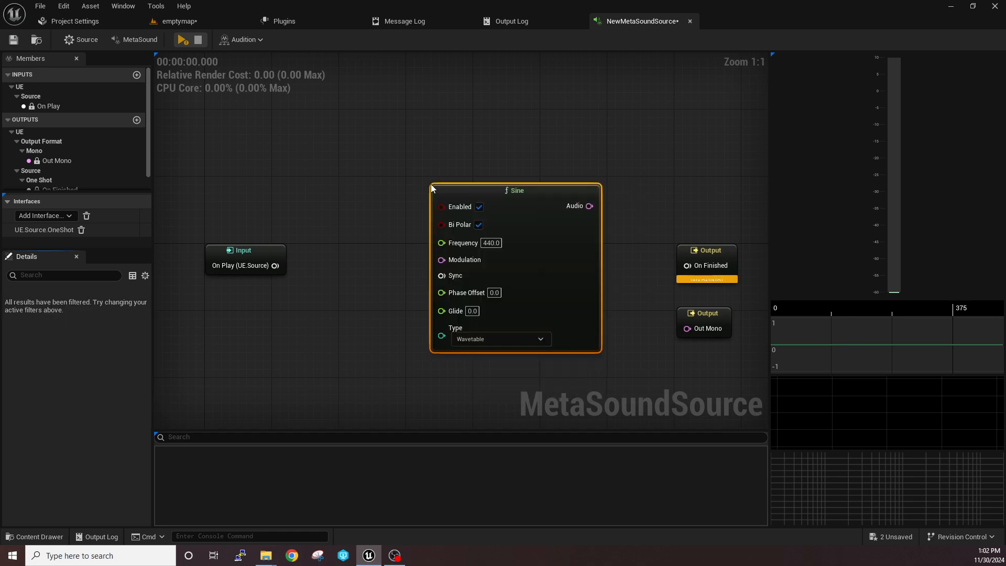
Add a Triangle generator node and place it directly below the Sine node
scroll(482, 182, down, 2)
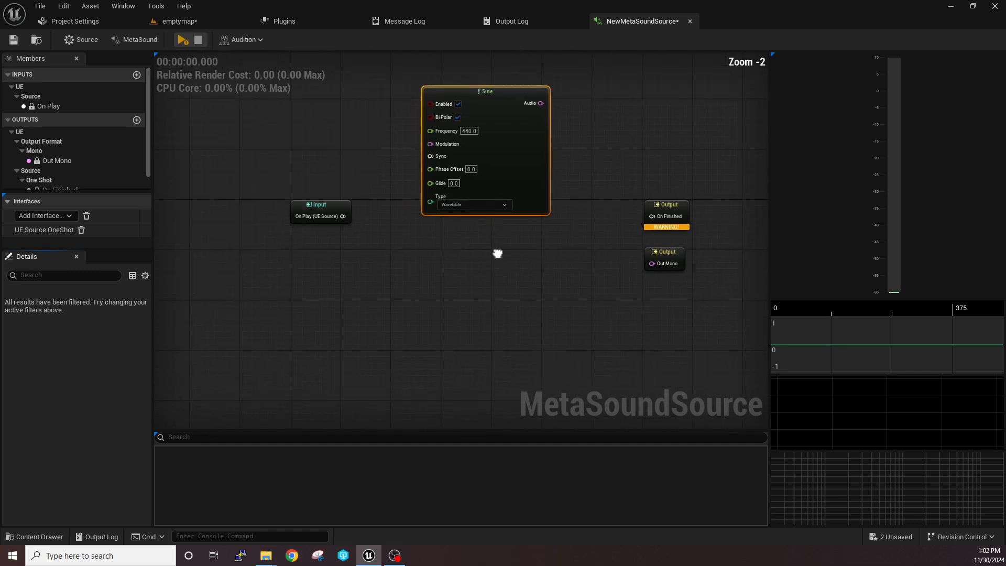
right_click(461, 240)
text(triangle)
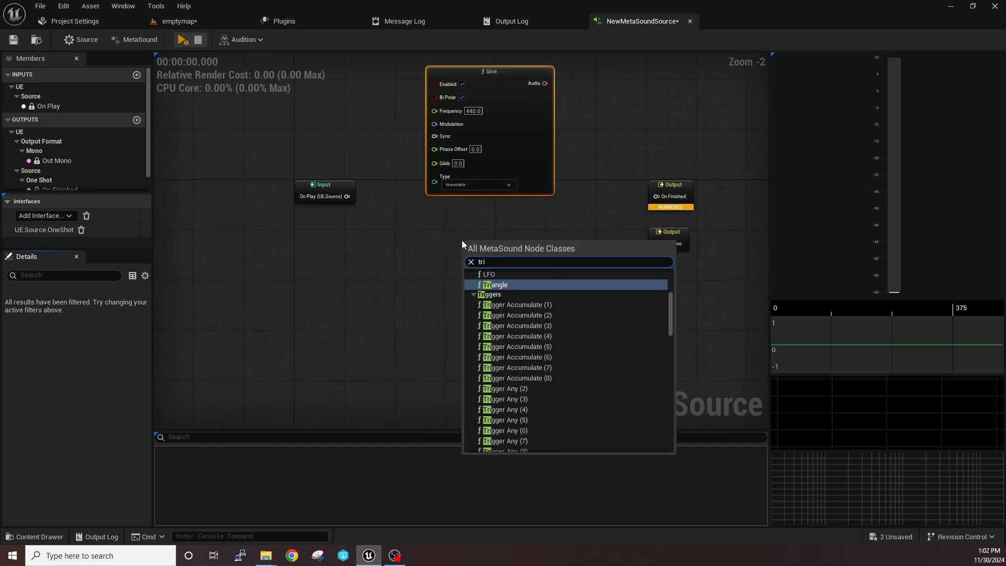
key(Return)
drag(468, 248, 432, 214)
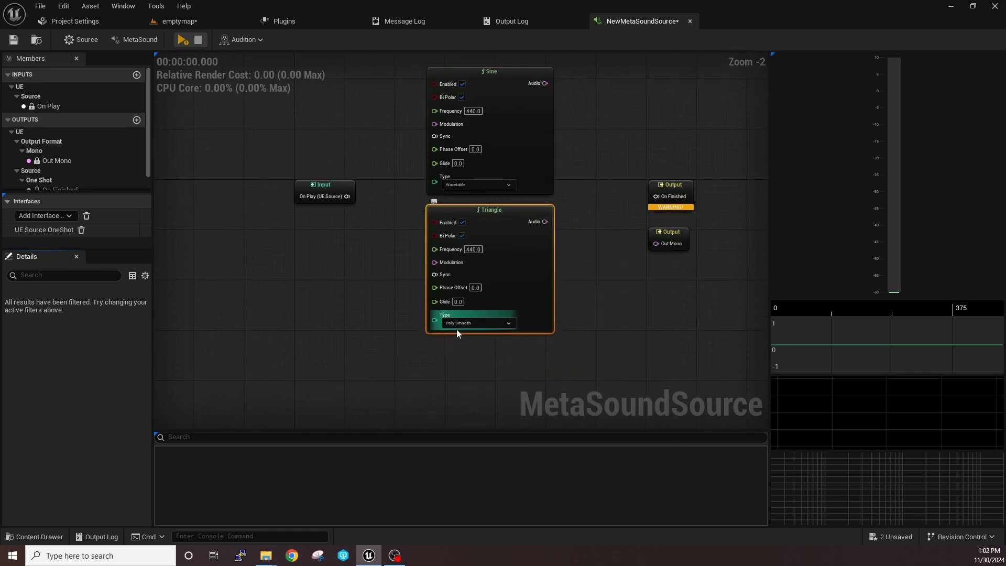
Add a Saw generator node and line it up below the Triangle node
right_click(448, 362)
text(saw)
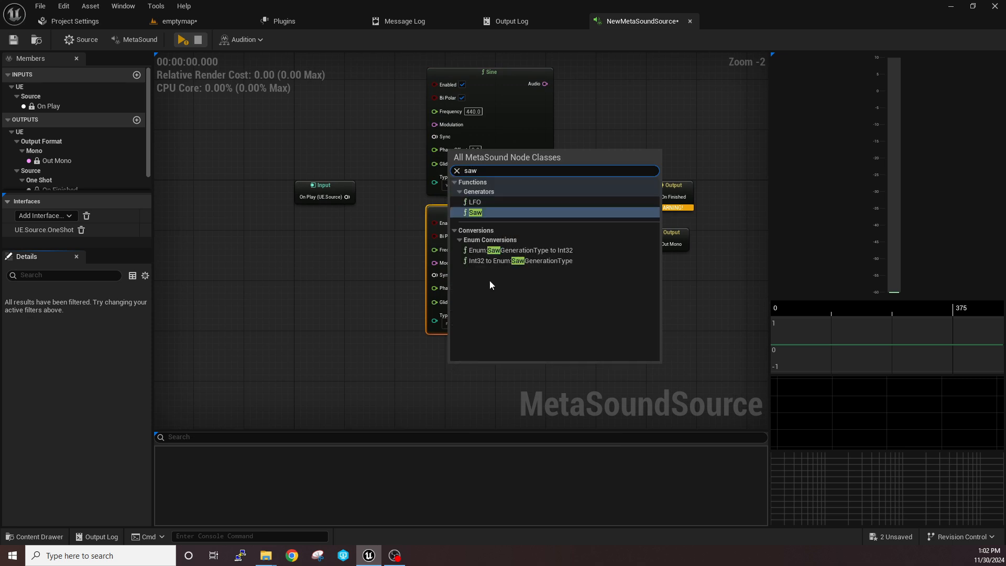
key(Return)
right_drag(484, 382, 437, 292)
drag(466, 284, 445, 271)
right_drag(549, 295, 579, 168)
Add a Square generator node and line it up below the Saw node
right_click(446, 317)
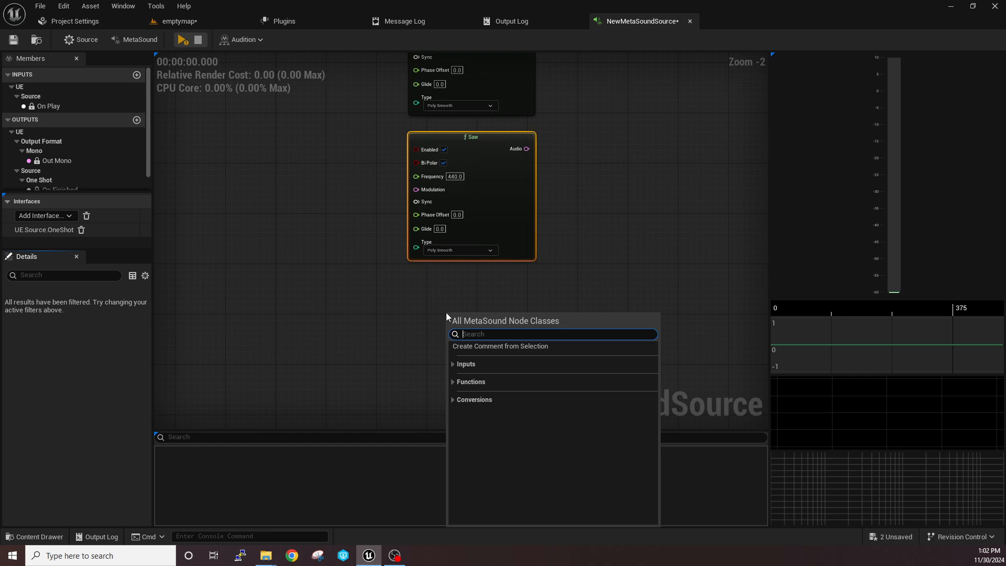
right_drag(446, 313, 412, 303)
right_click(410, 301)
text(sq)
key(Return)
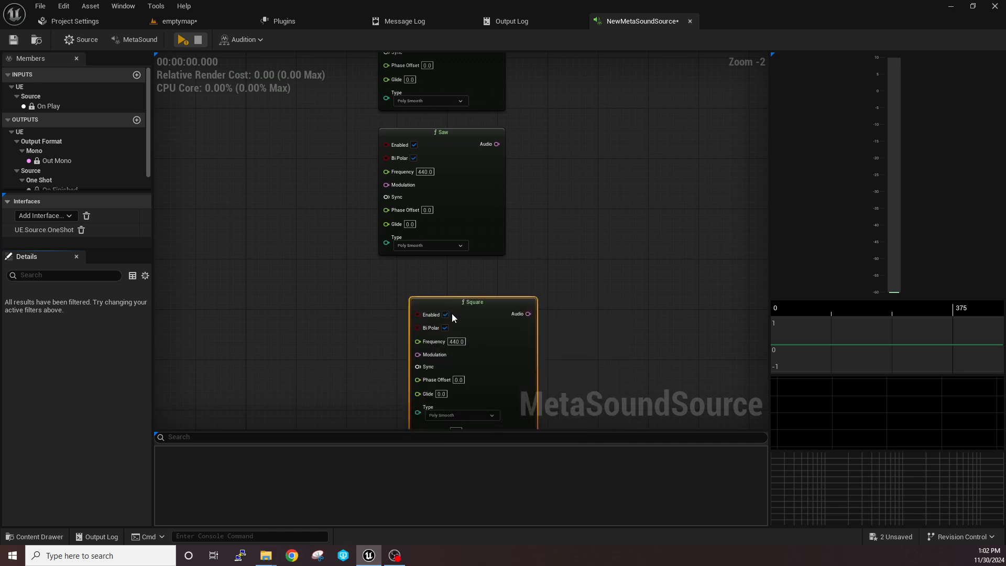
right_drag(537, 260, 467, 275)
Add a Wave Player (1.0, Mono) node in the empty space beside the generator nodes
right_click(460, 250)
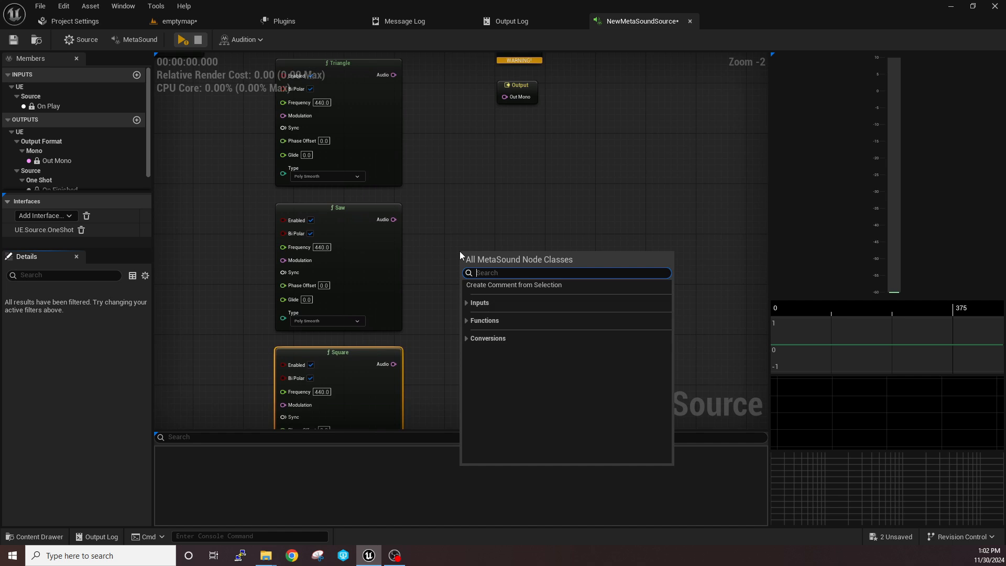
text(wav)
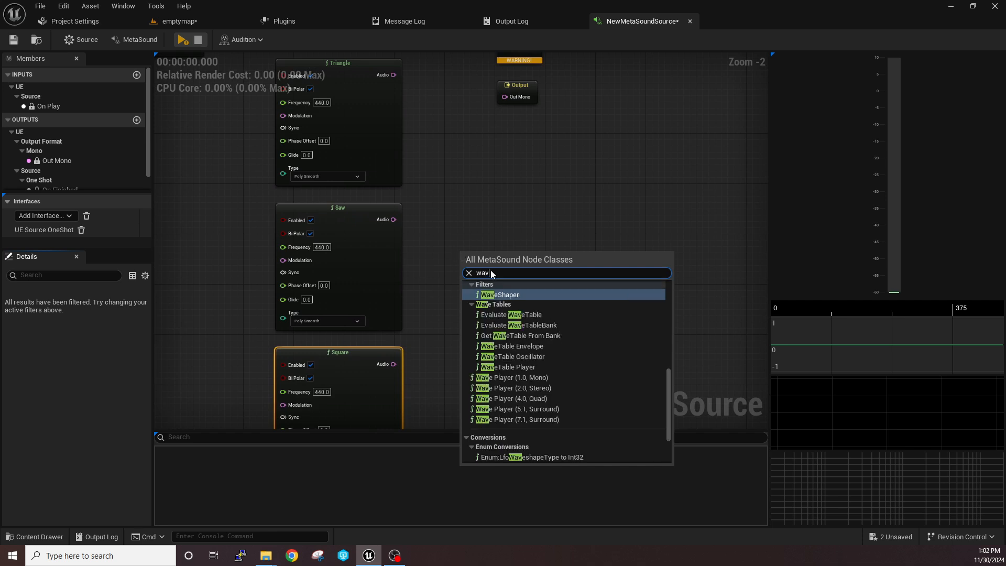
click(500, 377)
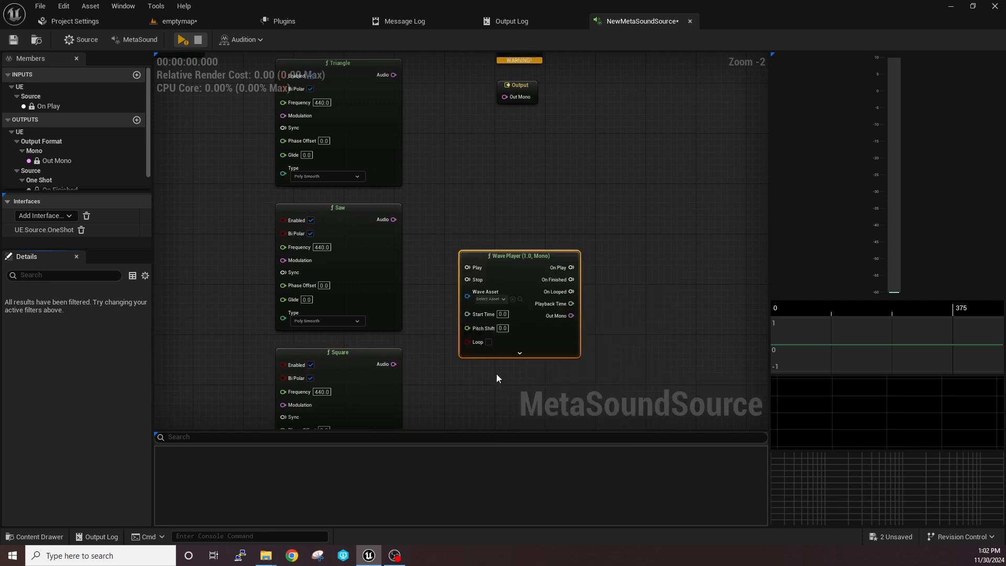
Select all the generator nodes together and move them aside, beyond the Output nodes
scroll(495, 326, down, 3)
drag(370, 116, 466, 419)
drag(446, 331, 641, 328)
scroll(540, 247, up, 3)
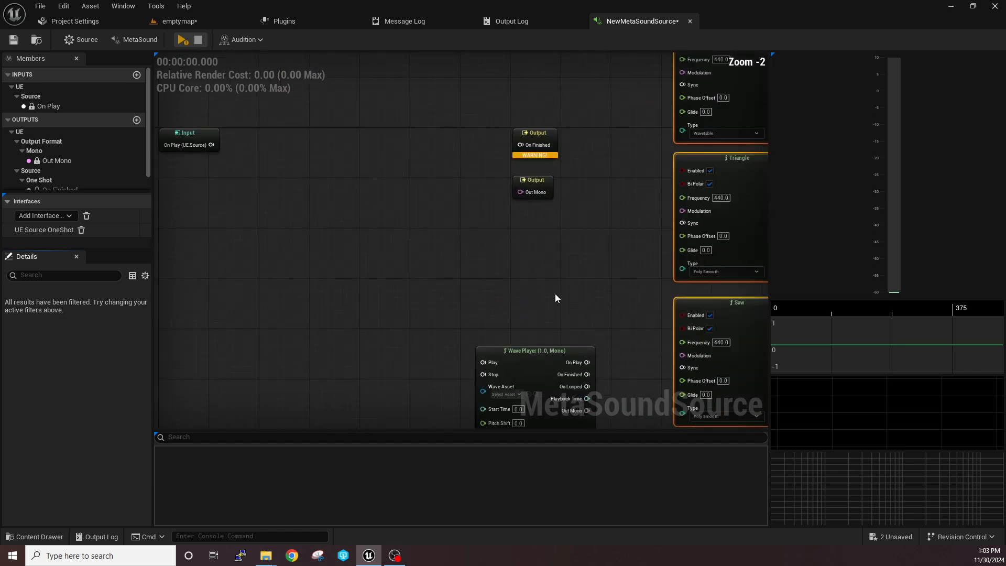
Move the Wave Player node into the gap between the Input node and the two Output nodes
drag(452, 311, 272, 218)
right_drag(295, 203, 400, 321)
drag(395, 336, 361, 218)
right_drag(361, 218, 452, 223)
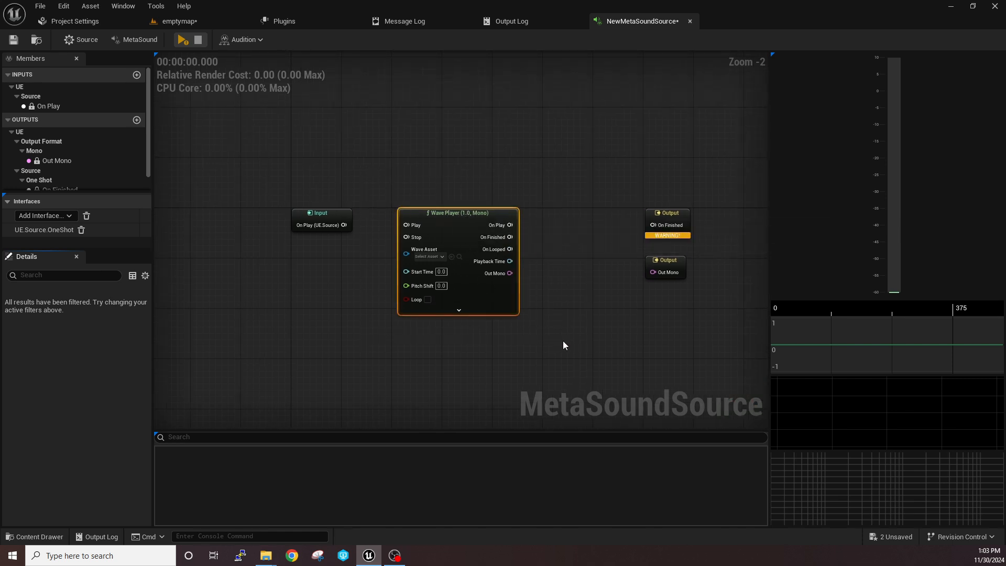
scroll(550, 328, up, 1)
drag(539, 294, 555, 241)
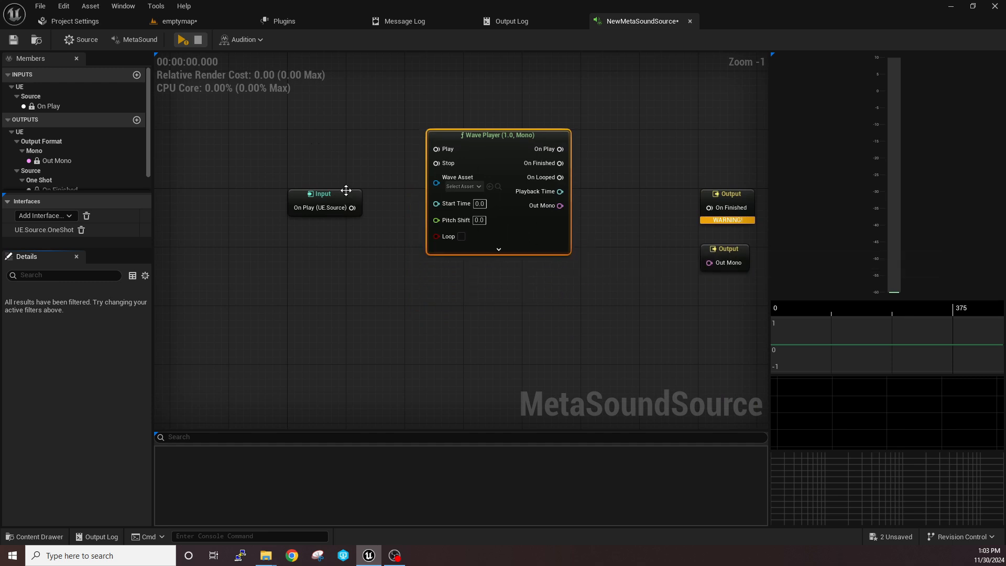
Lower the Wave Player node so it sits roughly level with the Input and On Finished nodes
right_drag(570, 304, 481, 289)
drag(314, 119, 556, 291)
right_drag(555, 291, 582, 361)
drag(329, 152, 576, 375)
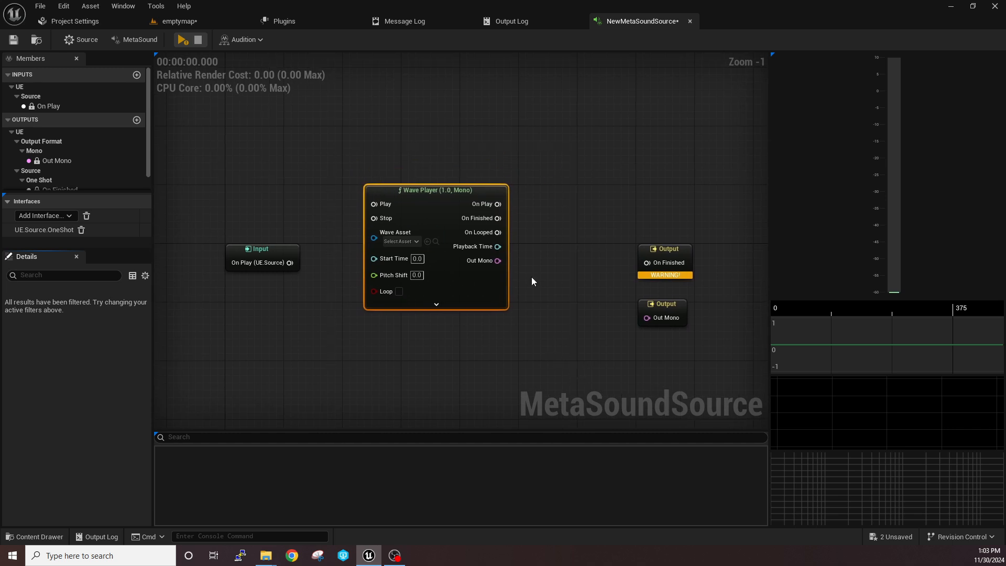
scroll(342, 275, up, 1)
drag(455, 181, 449, 239)
right_drag(465, 208, 480, 143)
drag(474, 187, 465, 203)
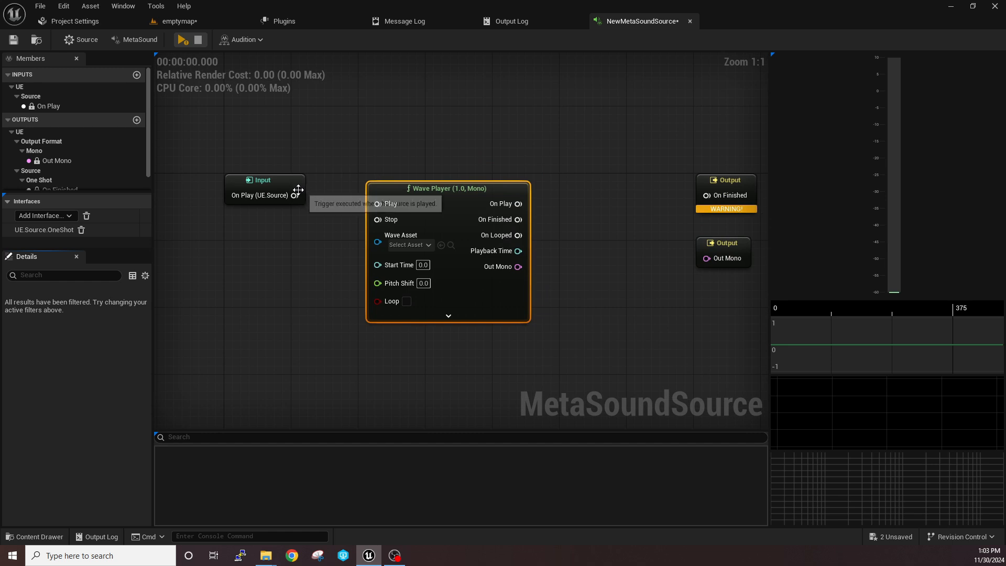
Select both Output nodes and move them closer to the Wave Player node
drag(296, 195, 312, 199)
right_drag(347, 162, 350, 160)
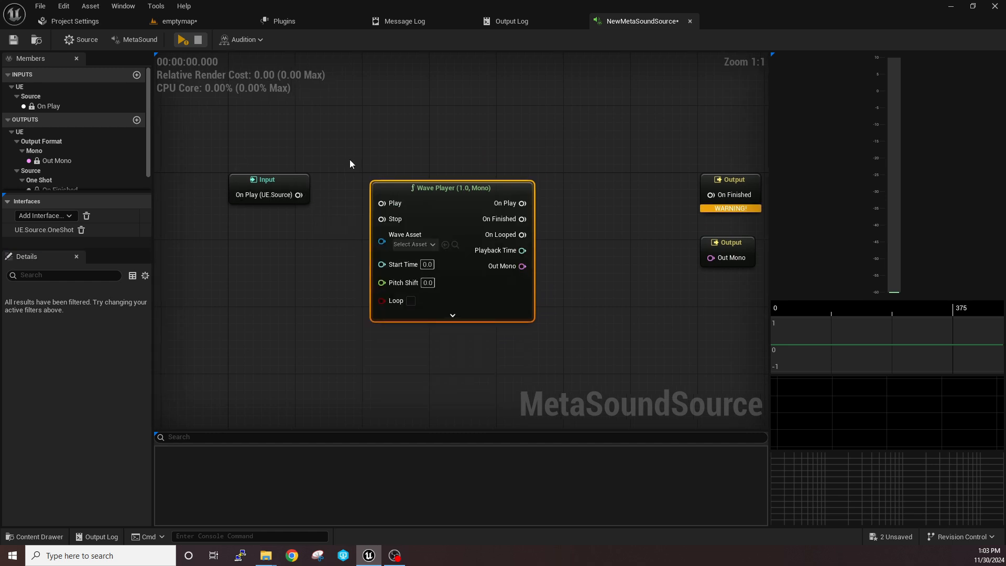
right_drag(648, 153, 599, 147)
drag(602, 139, 634, 237)
right_drag(541, 205, 602, 218)
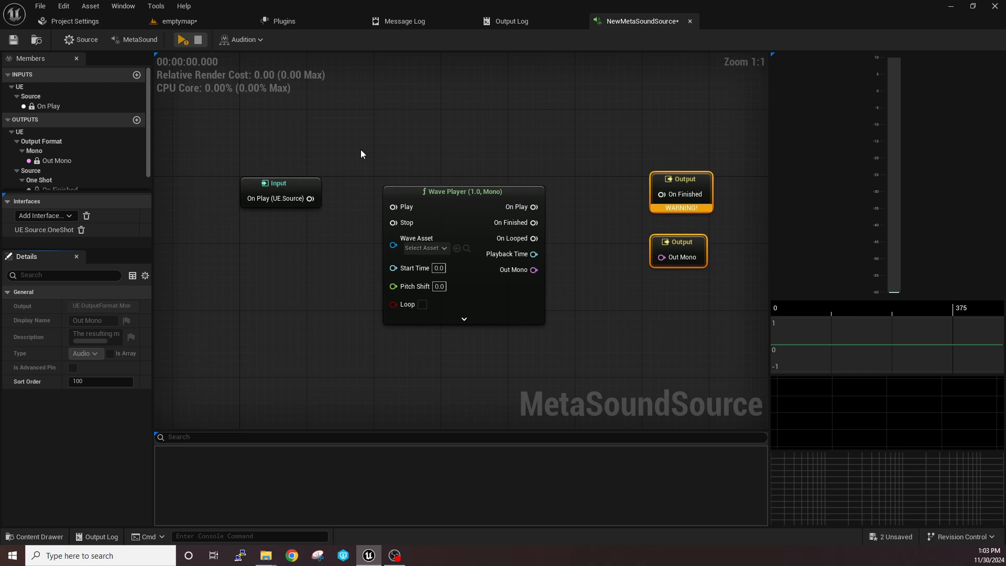
Examine the On Play Input node and the On Finished and Out Mono Output nodes by selecting each
drag(281, 146, 331, 355)
click(362, 227)
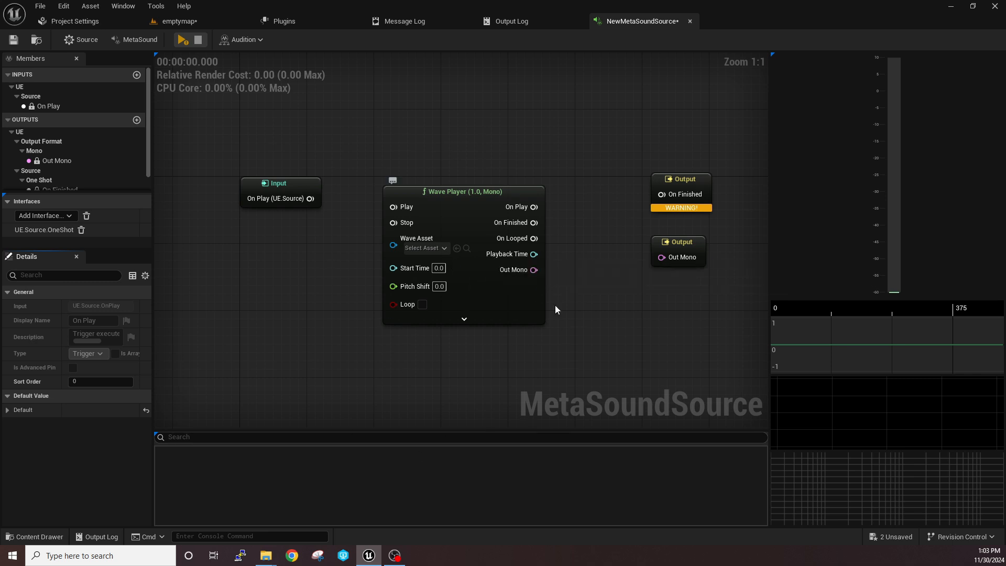
right_drag(581, 308, 539, 306)
drag(569, 167, 675, 309)
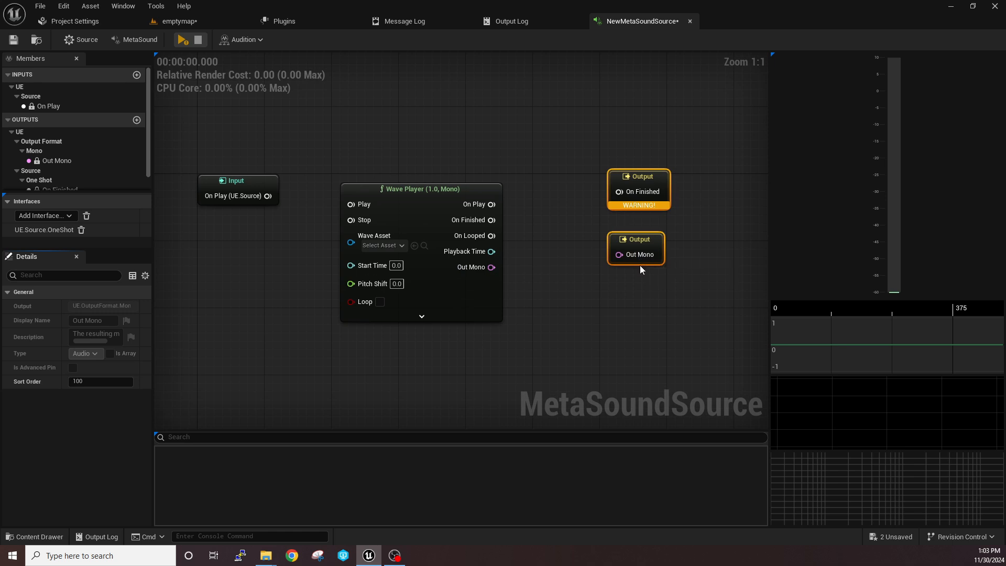
click(579, 268)
right_drag(579, 269, 607, 281)
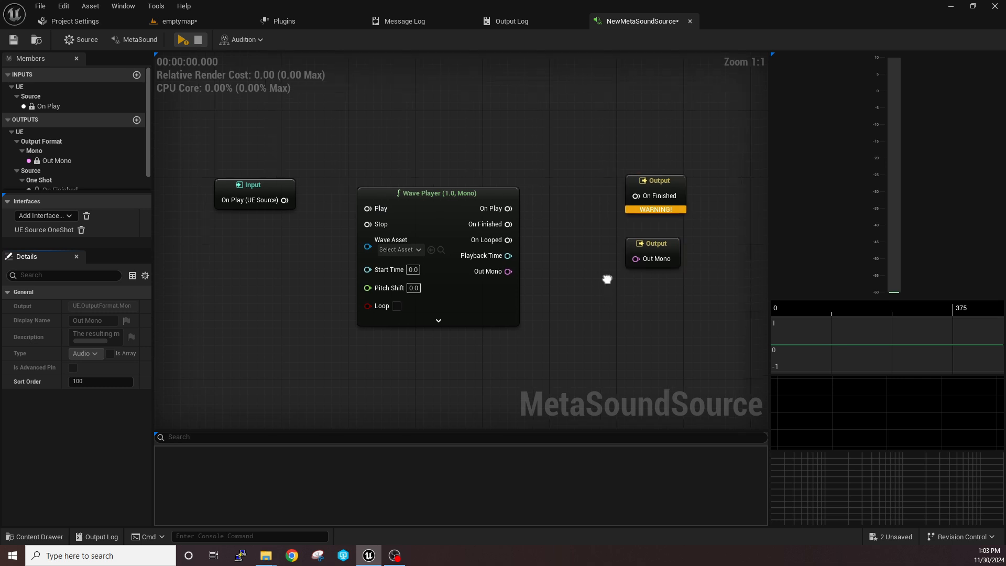
click(262, 194)
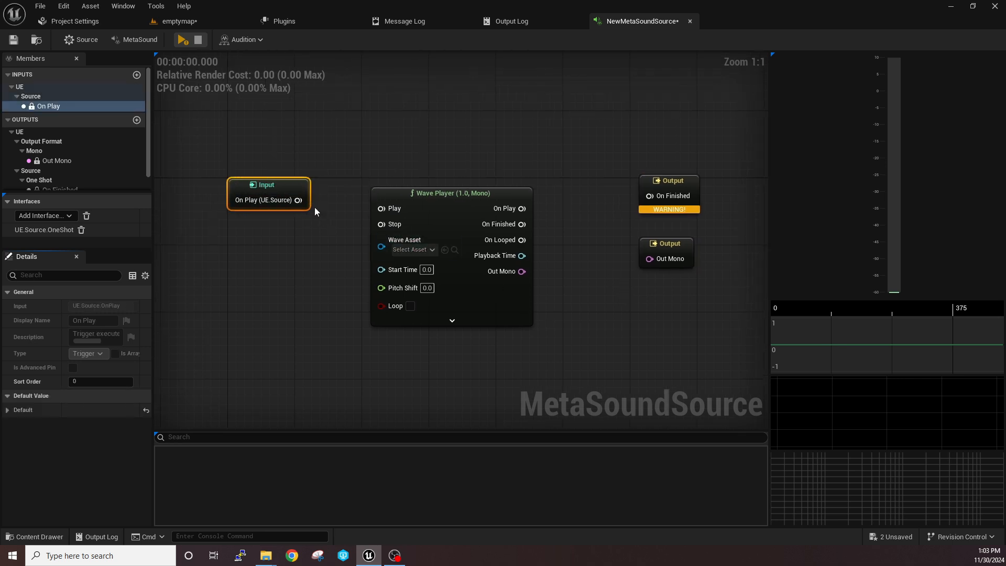
right_drag(312, 229, 267, 219)
drag(550, 148, 662, 212)
right_drag(663, 212, 653, 184)
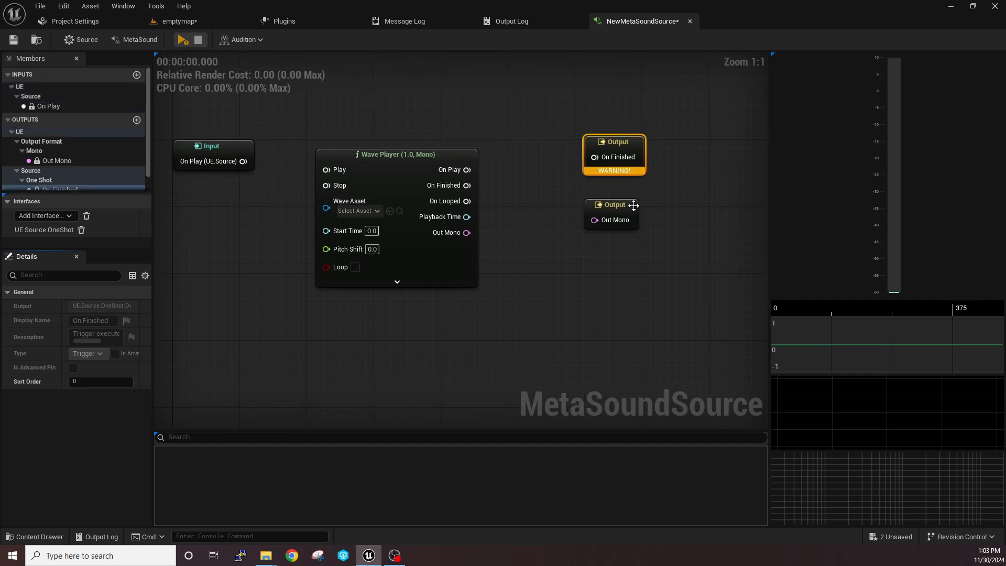
drag(580, 196, 654, 234)
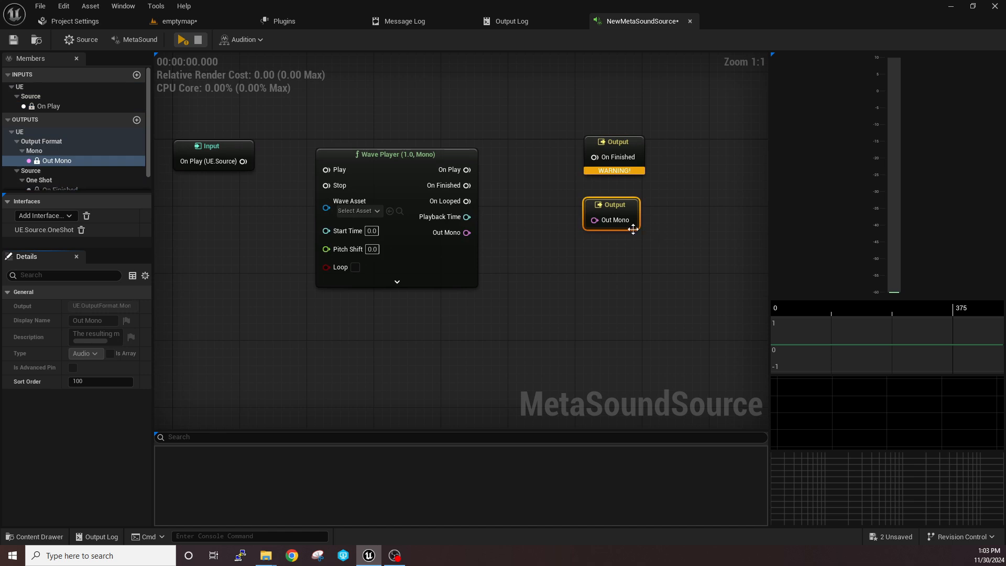
Connect the Wave Player's Out Mono pin to the Out Mono Output node and tidy the positions of both nodes
drag(607, 207, 606, 216)
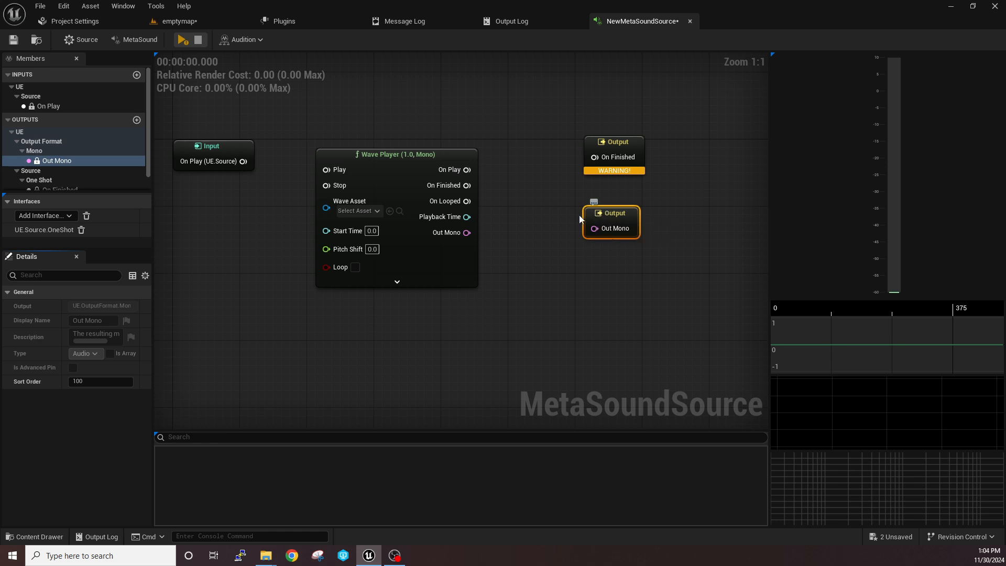
right_drag(579, 215, 649, 227)
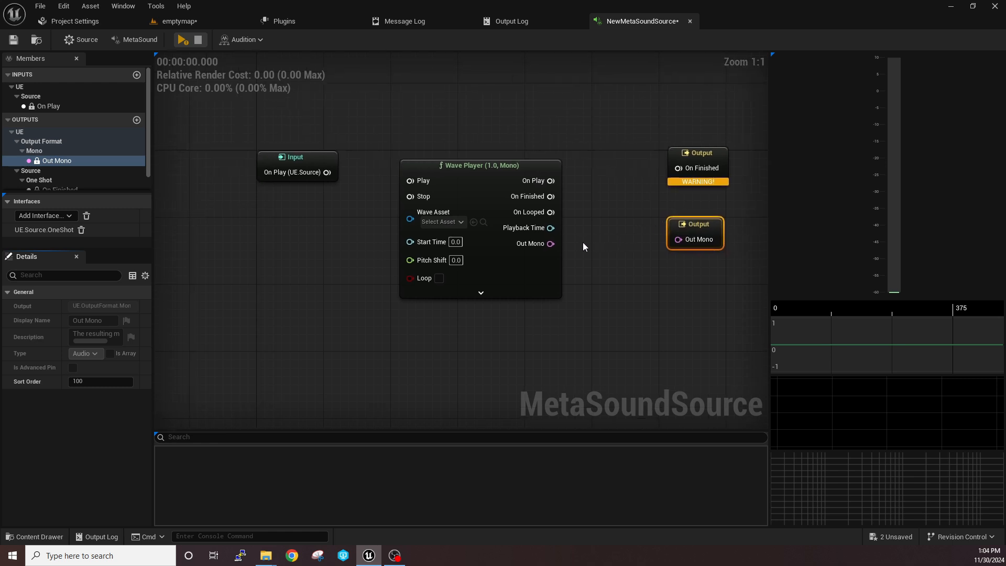
drag(490, 186, 490, 177)
right_drag(640, 250, 557, 230)
drag(468, 216, 576, 206)
right_drag(542, 188, 592, 205)
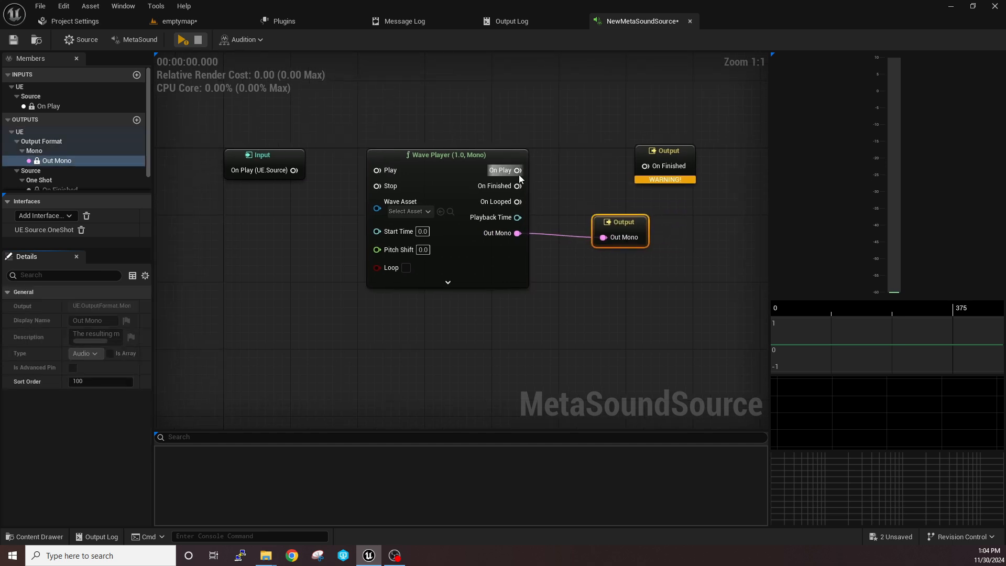
Connect the Wave Player's On Finished to the On Finished Output and the Input's On Play to the Wave Player's Play
drag(518, 186, 639, 167)
right_drag(582, 150, 647, 154)
drag(359, 175, 443, 176)
right_drag(452, 138, 373, 150)
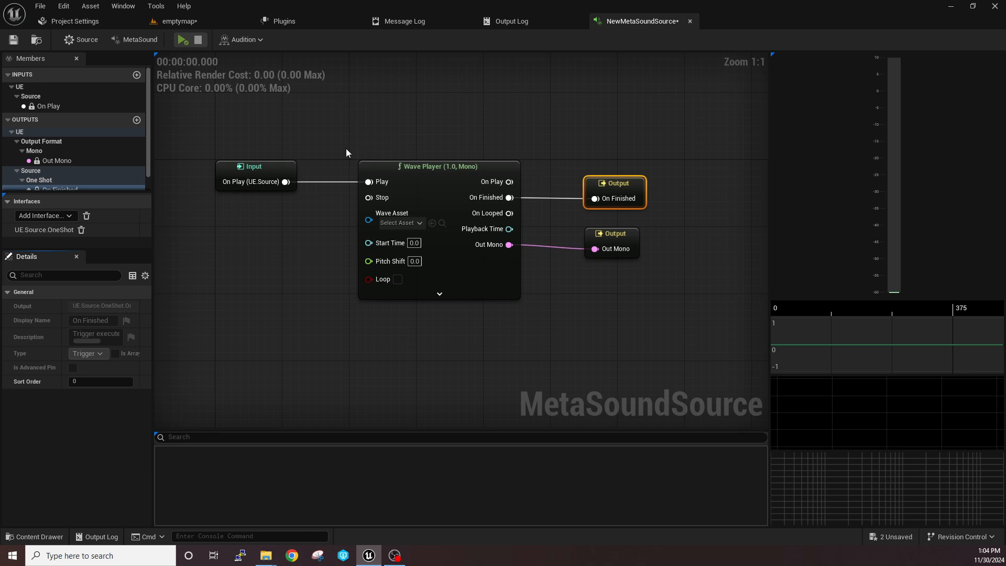
Set the Wave Player's Wave Asset to mediumpopsfx
click(405, 222)
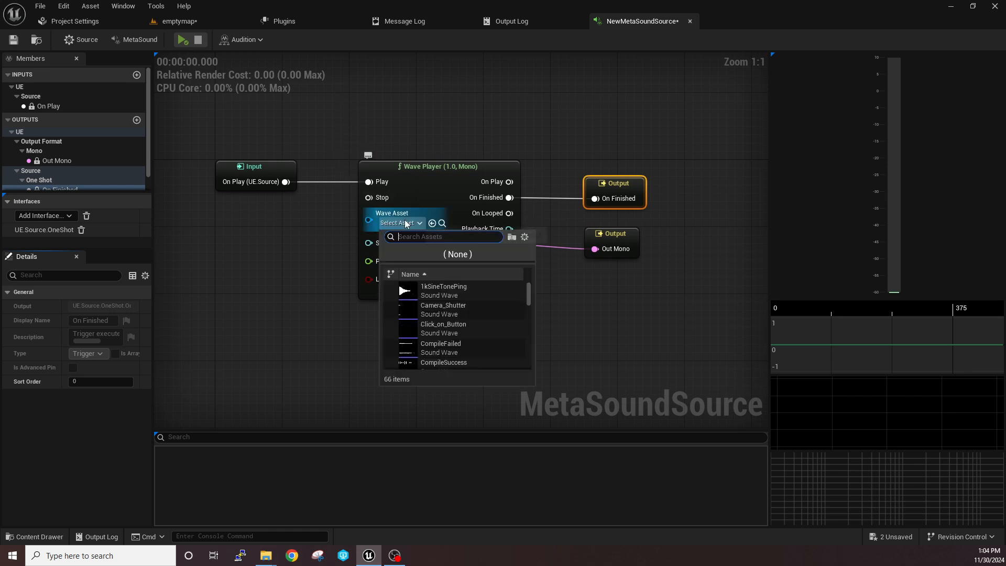
text(meta)
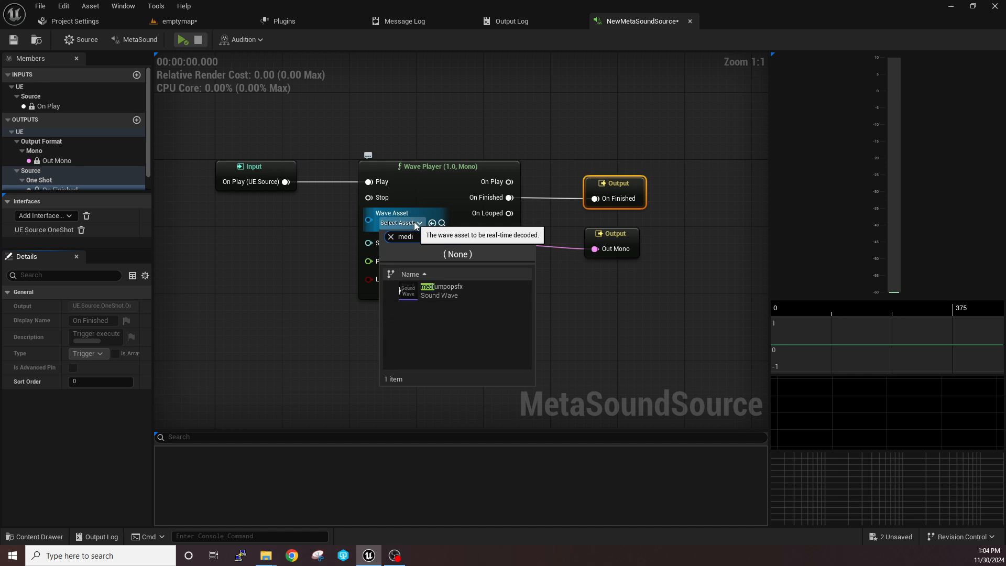
click(450, 298)
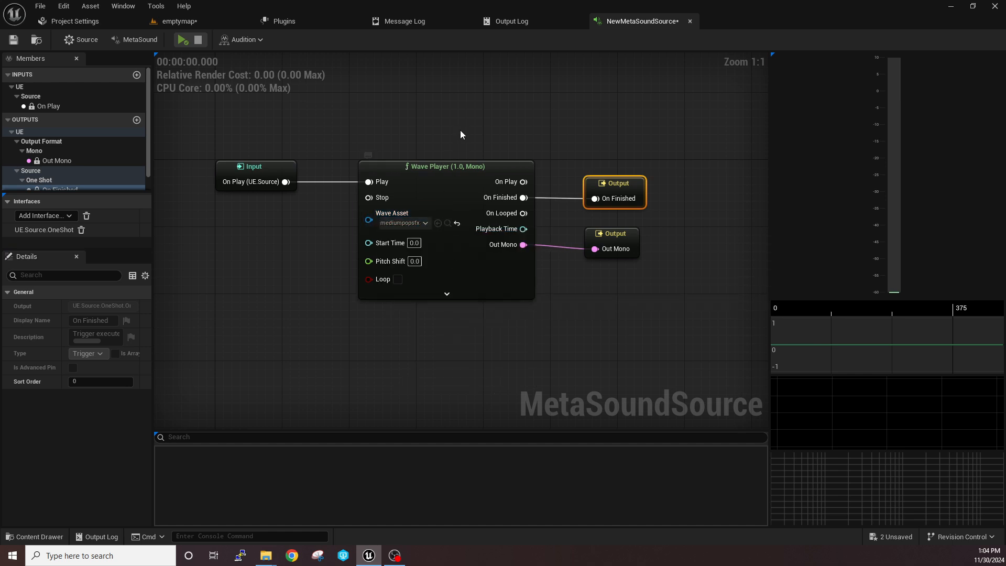
Switch to the emptymap level and preview the mediumpopsfx sound wave from the project content
click(187, 24)
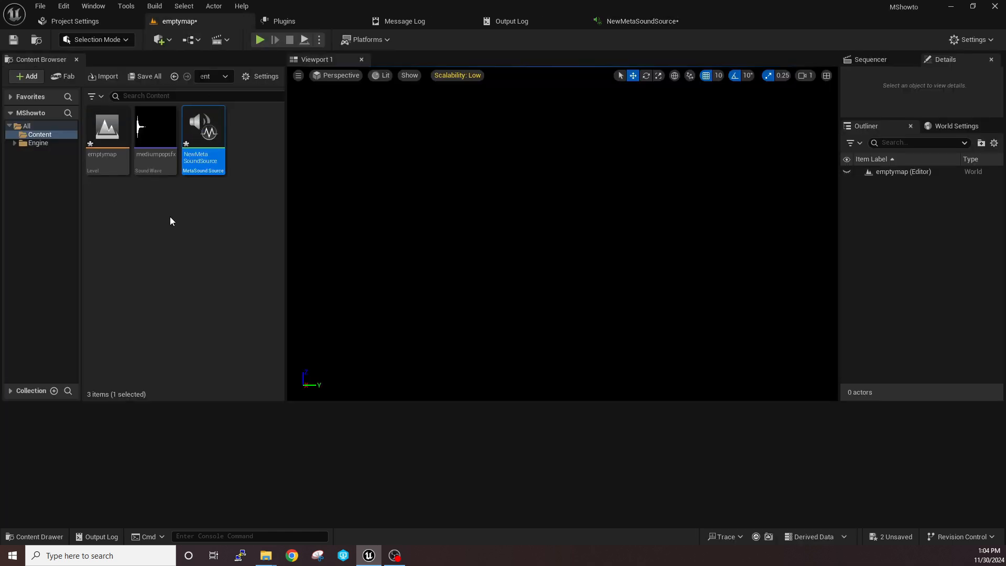
mouse_move(150, 137)
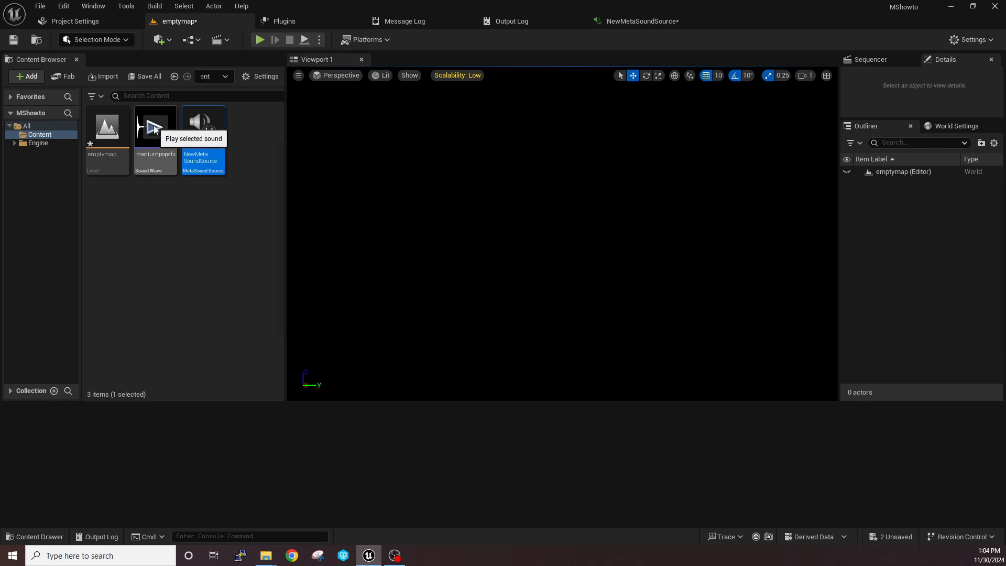
click(154, 126)
click(151, 129)
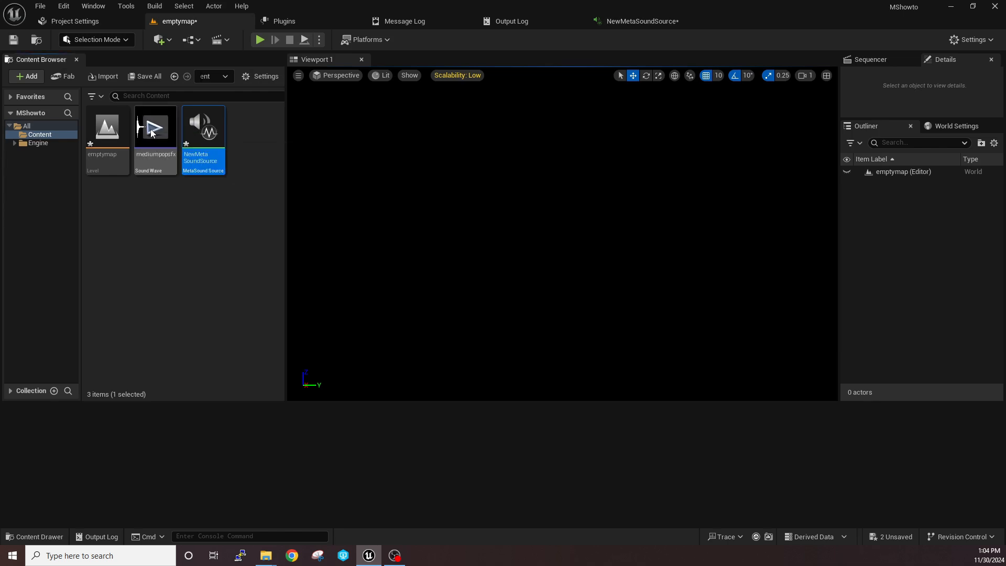
Return to the NewMetaSoundSource graph and move the Input and both Output nodes closer to the Wave Player
click(638, 26)
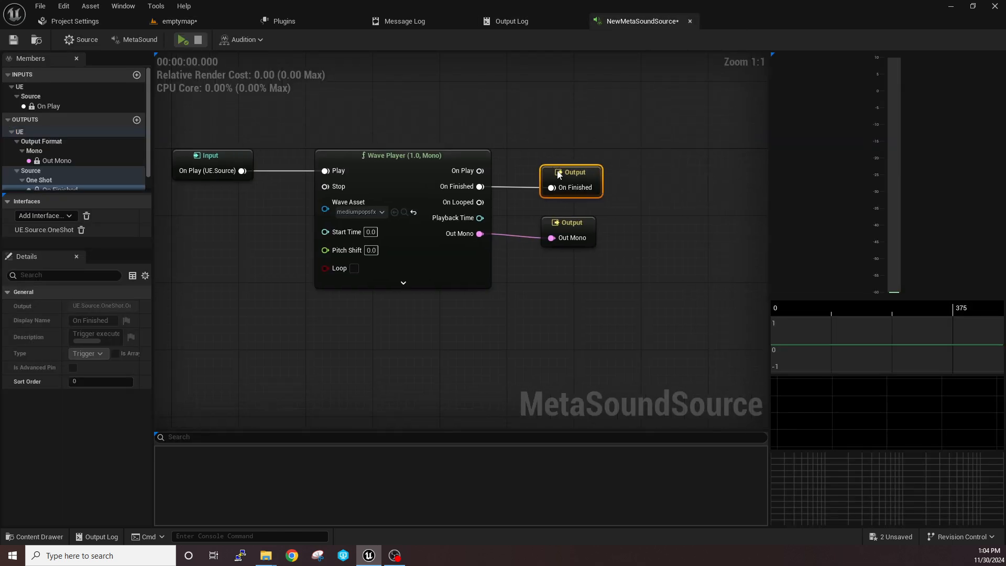
drag(554, 167, 564, 166)
mouse_move(563, 224)
mouse_down()
mouse_move(580, 226)
mouse_move(546, 226)
mouse_up()
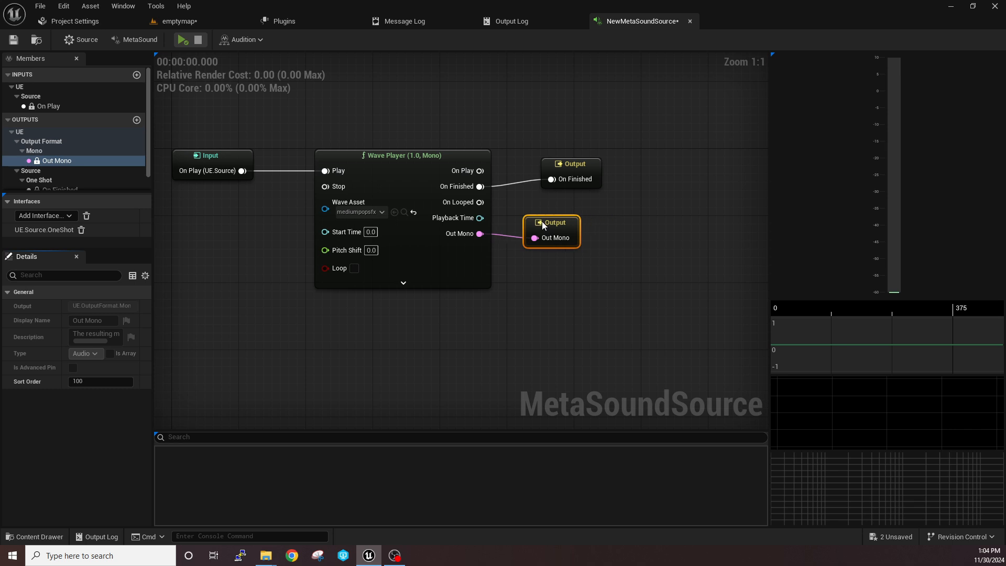
drag(572, 166, 555, 164)
right_drag(524, 136, 592, 149)
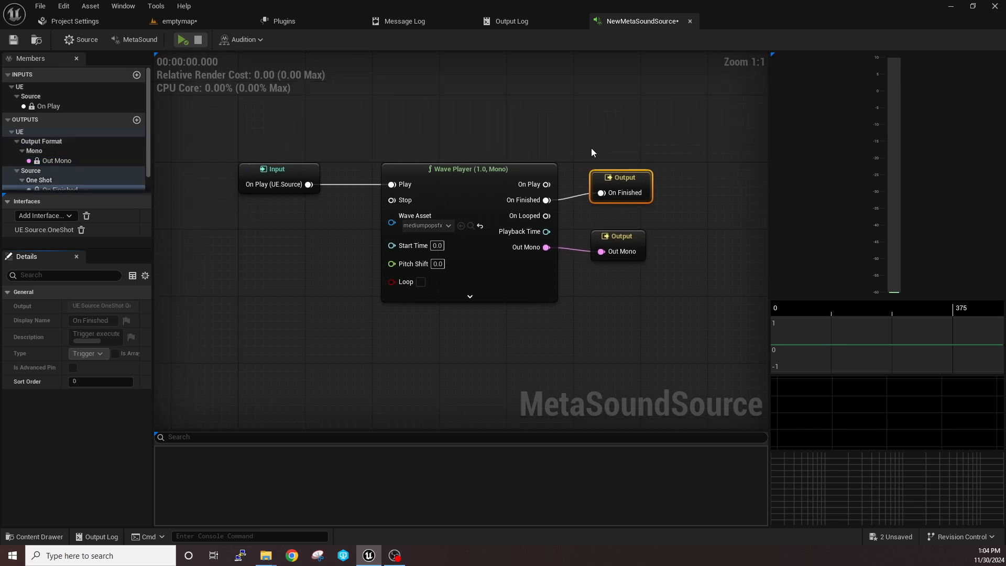
right_drag(362, 137, 301, 115)
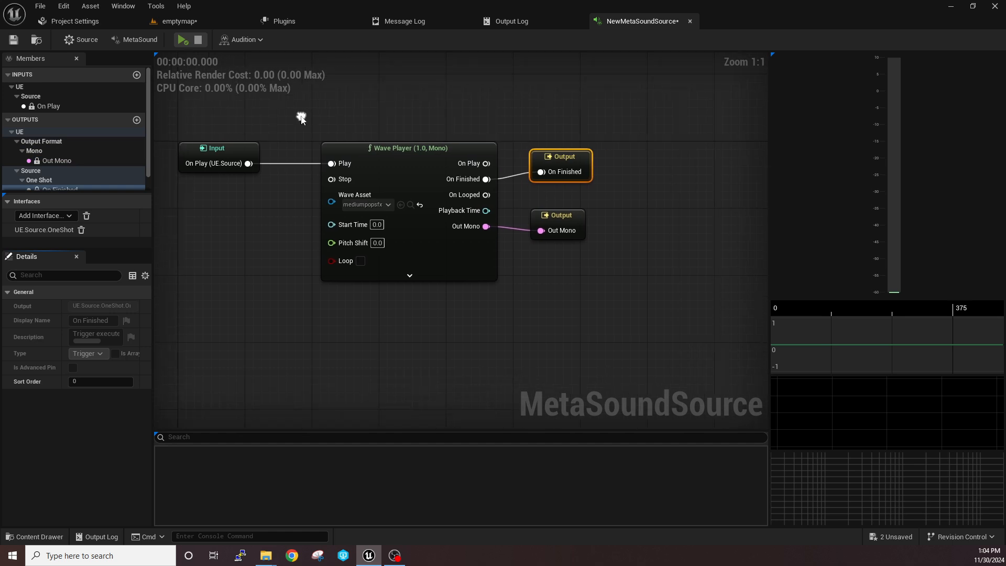
drag(248, 145, 257, 146)
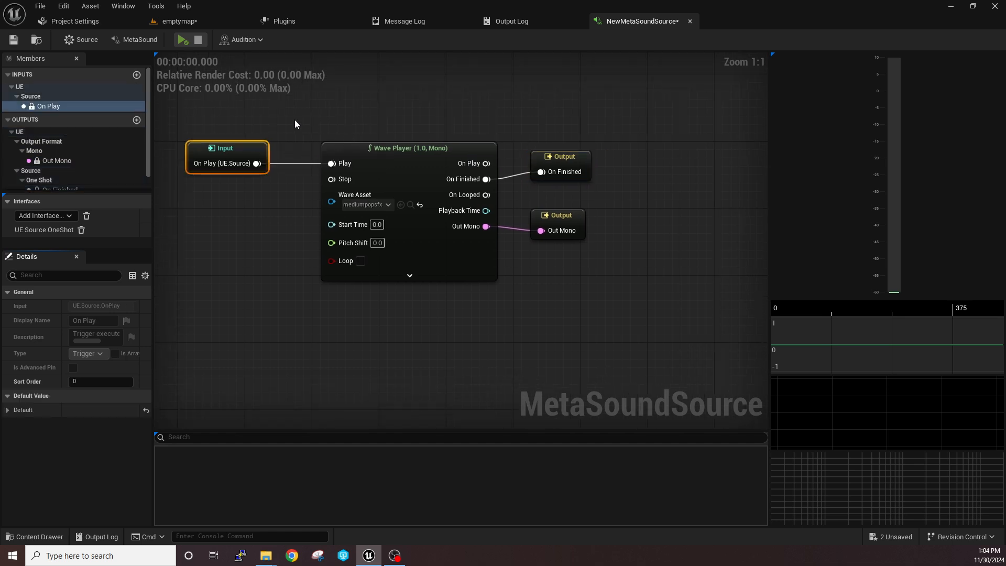
right_drag(402, 127, 390, 144)
Play the MetaSound several times to listen to the mediumpopsfx sound
click(181, 40)
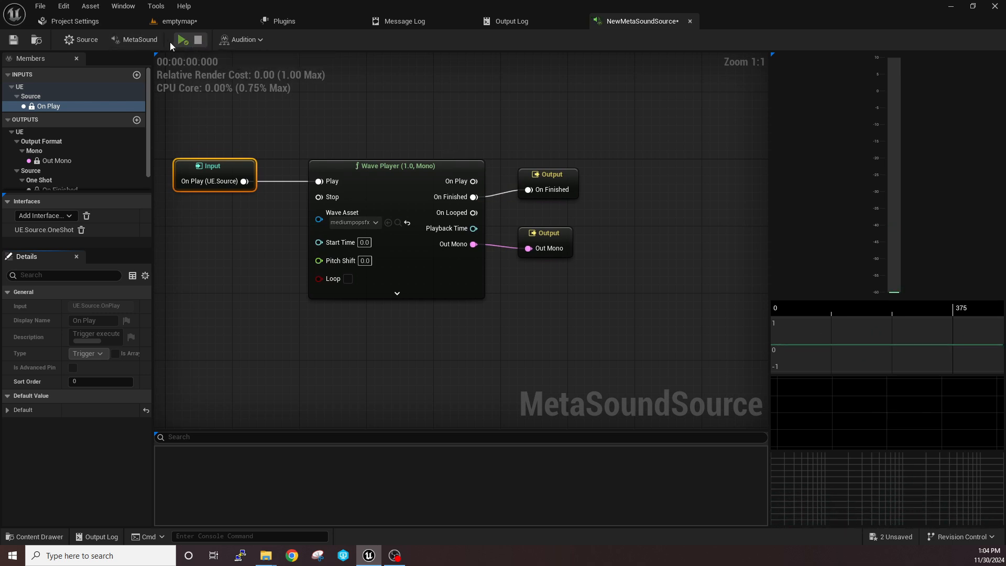
click(181, 41)
click(183, 40)
click(181, 41)
Adjust the positions of the On Finished and Out Mono Output nodes beside the Wave Player
right_drag(586, 183, 637, 171)
click(581, 160)
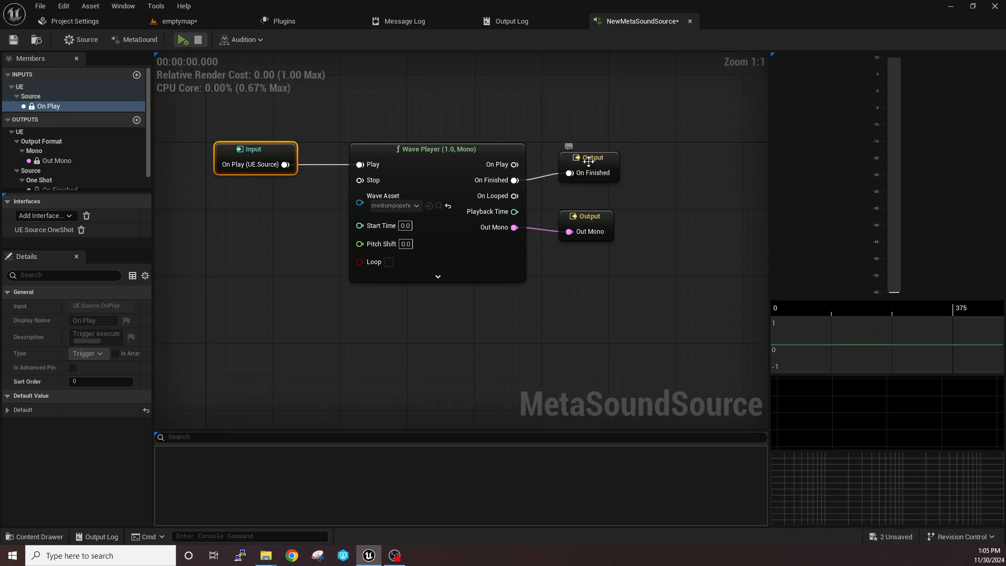
mouse_move(576, 195)
right_down()
mouse_move(534, 189)
mouse_move(576, 197)
right_up()
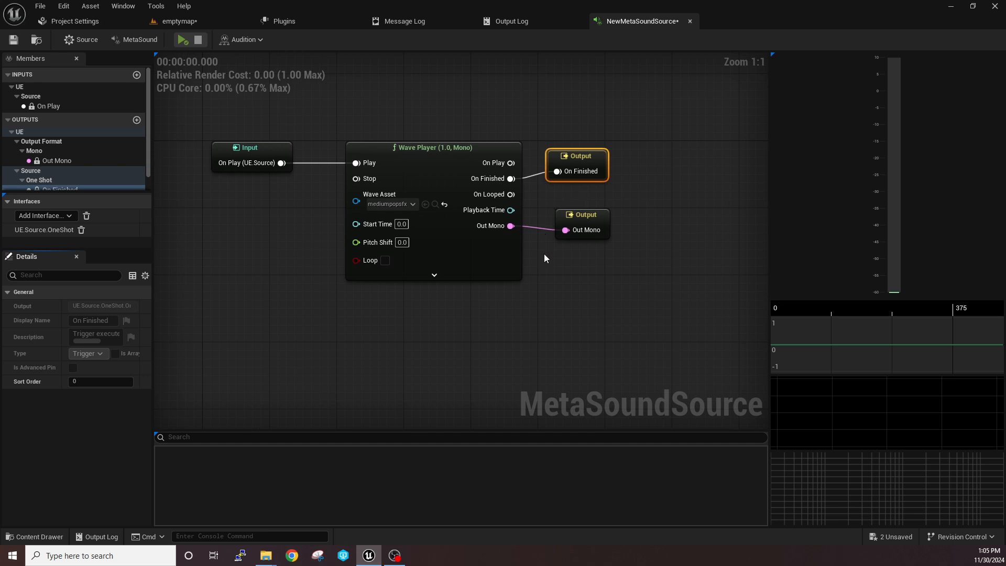
right_drag(544, 254, 510, 250)
drag(508, 116, 575, 241)
drag(566, 212, 581, 212)
drag(550, 149, 538, 133)
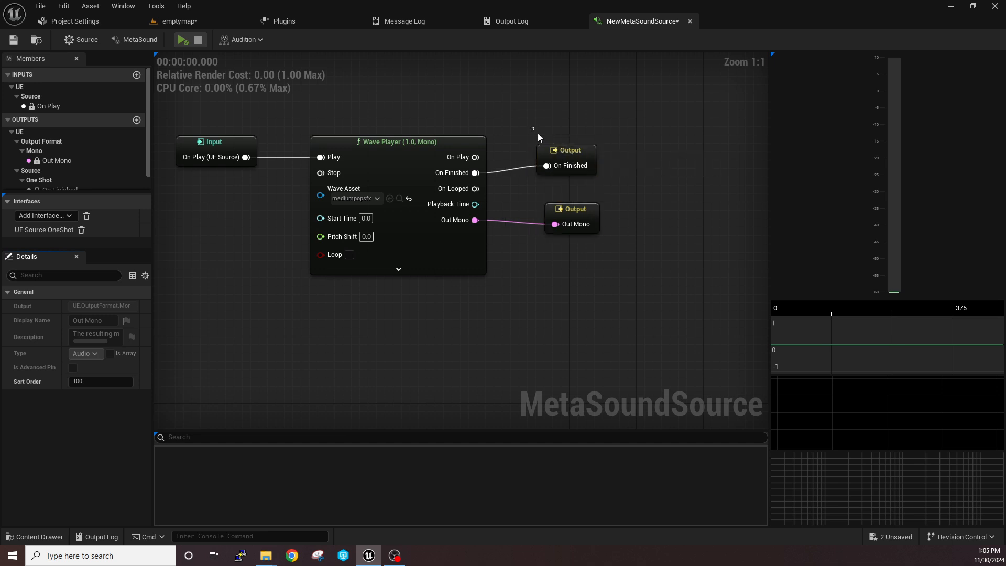
Disconnect the Wave Player's On Finished from its Output, play the MetaSound without that link and stop it
alt+click(475, 172)
key(Home)
click(182, 40)
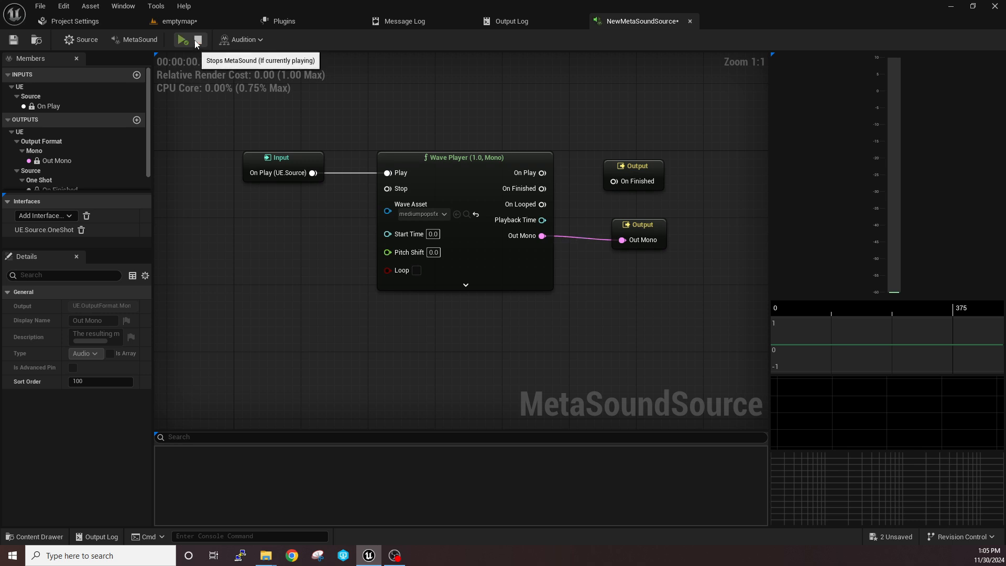
click(197, 47)
Reconnect the Wave Player's On Finished pin to the On Finished Output node
right_drag(411, 123, 433, 126)
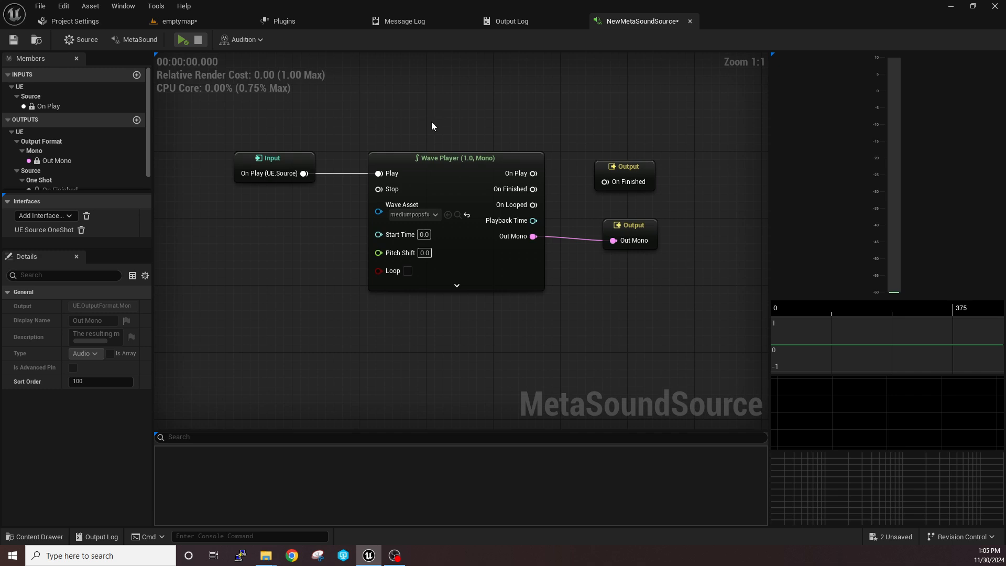
drag(534, 189, 603, 185)
Move the Wave Player down out of the row and place the On Finished Output above it, nearer the Input
drag(356, 125, 558, 307)
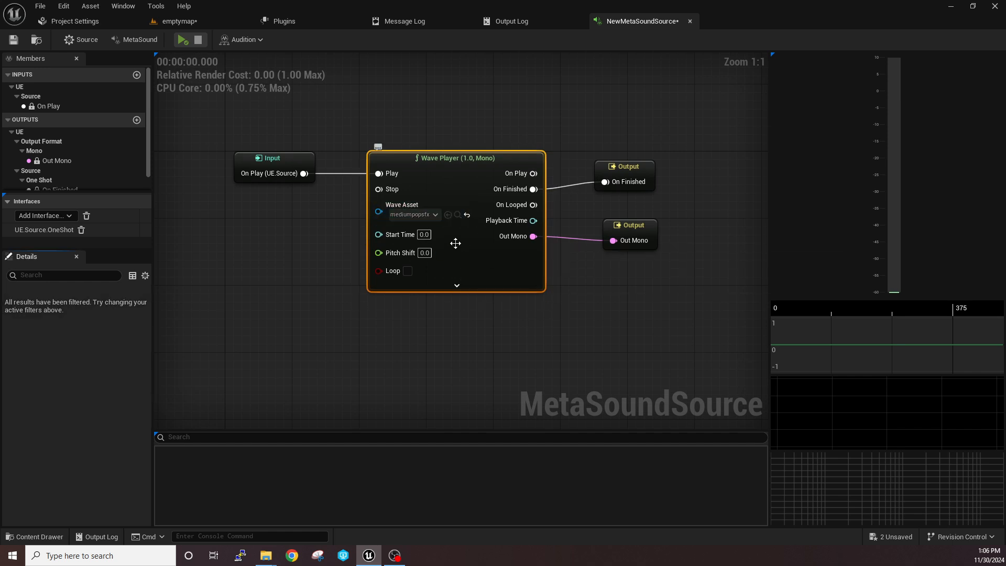
right_drag(497, 173, 408, 170)
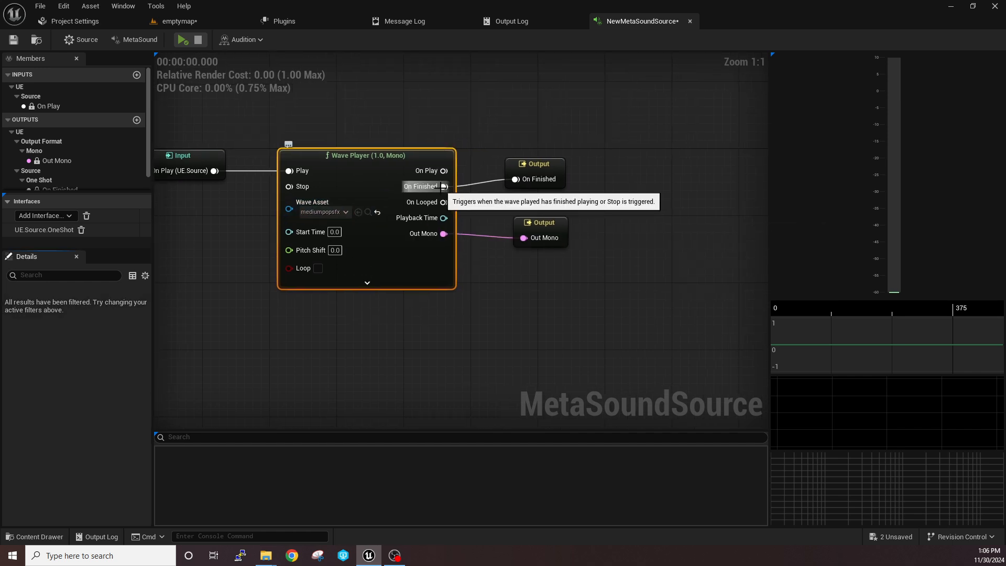
drag(404, 171, 395, 212)
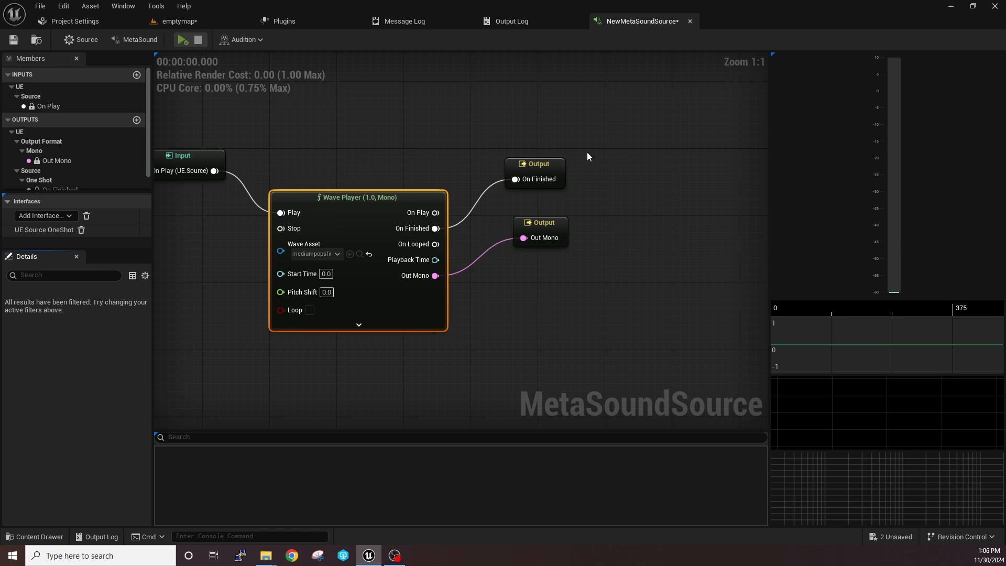
click(547, 166)
drag(546, 167, 520, 159)
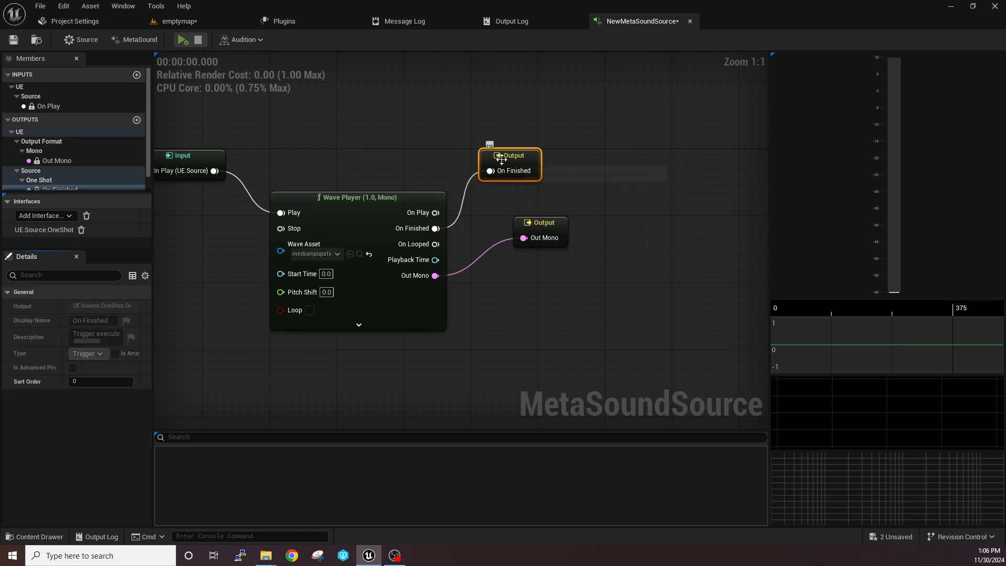
drag(404, 193, 395, 235)
drag(516, 161, 432, 169)
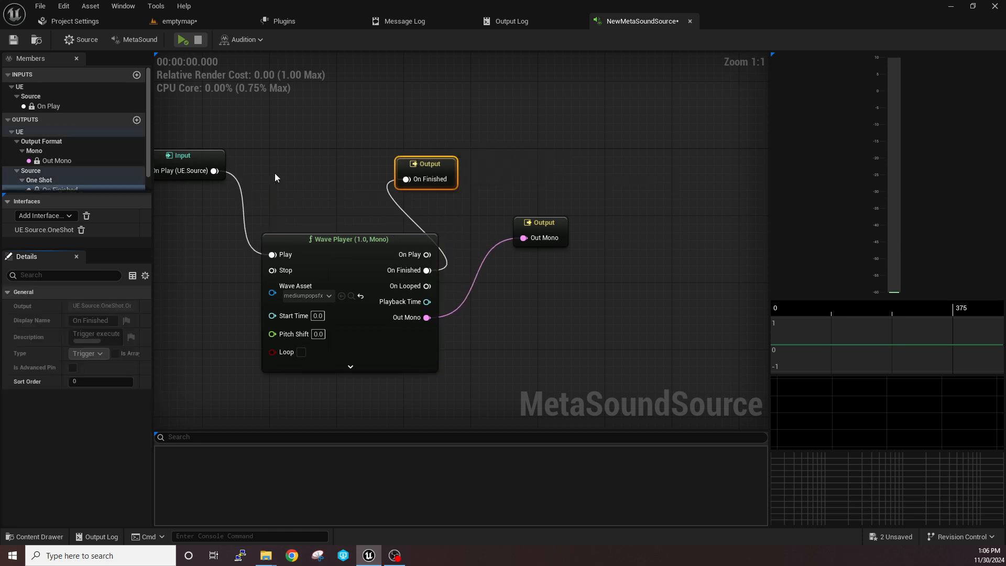
Connect the Input's On Play directly to the On Finished Output, aligning the two nodes, and disconnect the Wave Player's Play
right_drag(283, 173, 409, 178)
drag(337, 175, 477, 168)
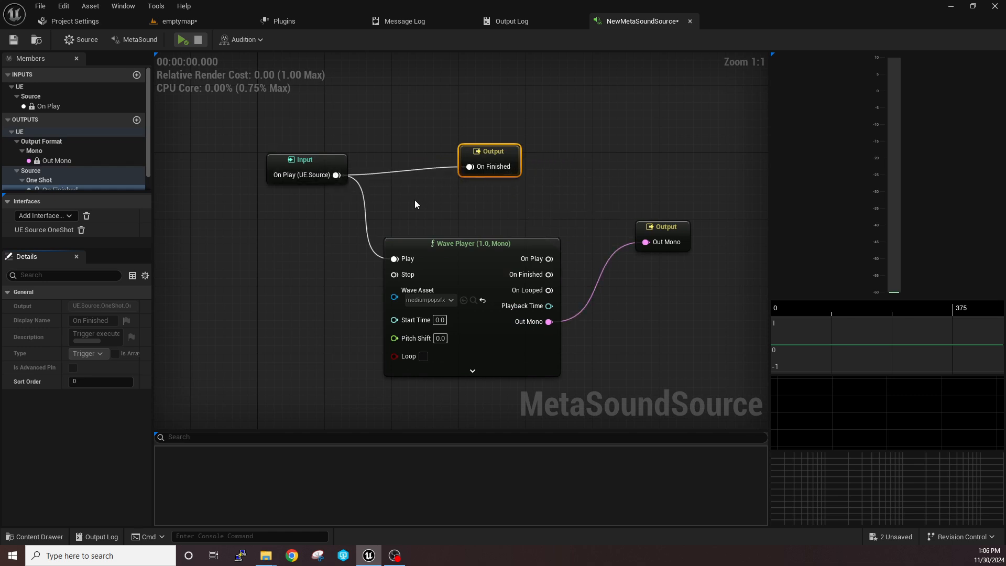
alt+click(394, 259)
drag(491, 156, 465, 164)
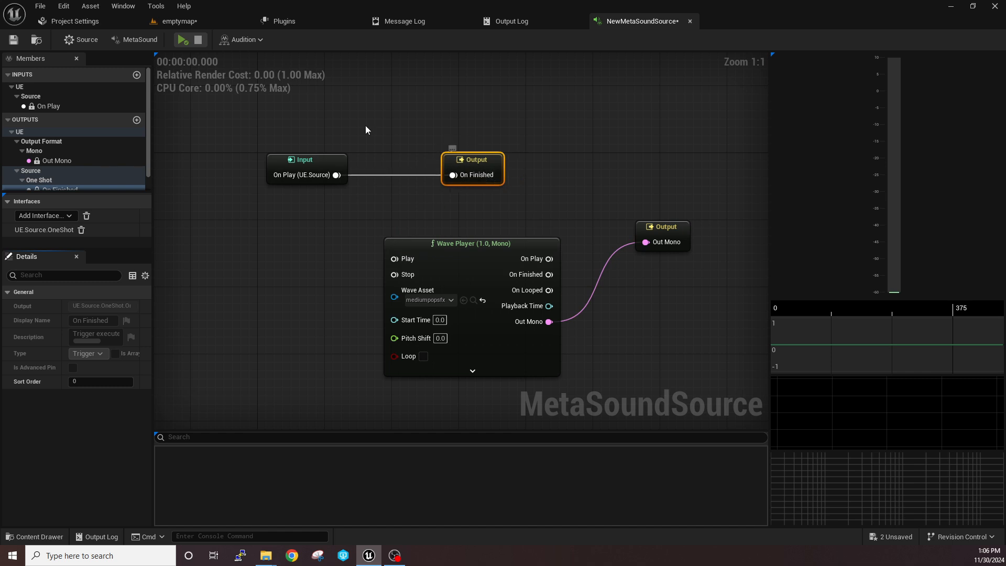
Play the MetaSound twice to test On Play wired straight to the On Finished Output
click(183, 41)
click(181, 43)
drag(262, 136, 349, 194)
drag(394, 142, 494, 215)
right_drag(531, 215, 459, 197)
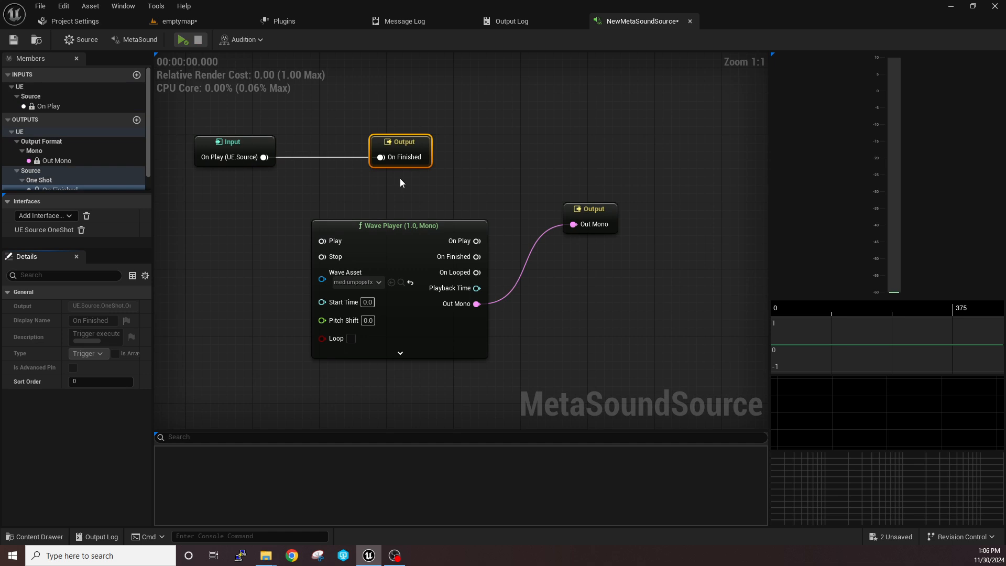
Undo the direct connection between the Input's On Play and the On Finished Output
scroll(361, 178, down, 4)
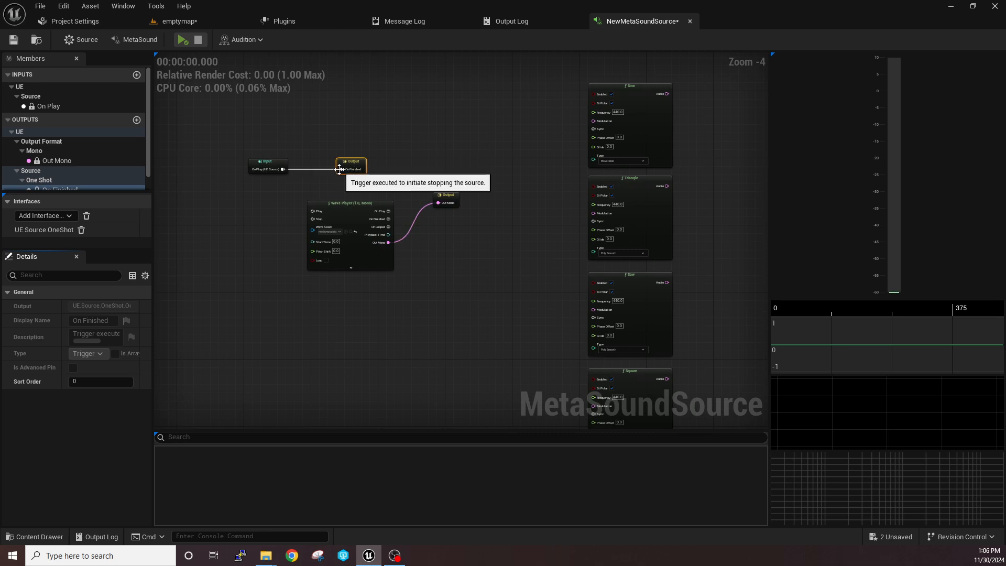
key(ctrl+z)
key(ctrl+z)
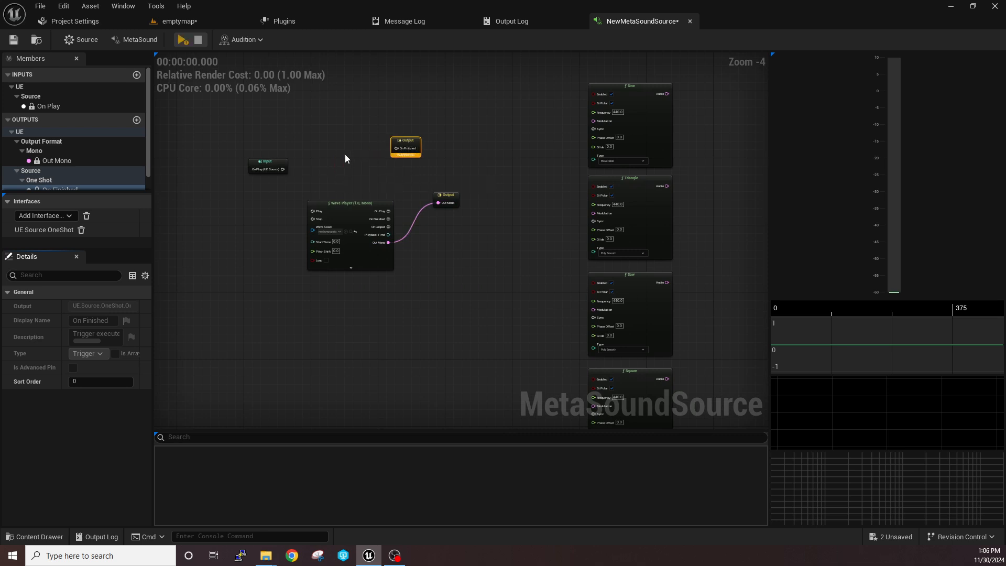
Place the Input before the oscillator nodes and the Wave Player with its Out Mono Output after them
drag(268, 162, 519, 209)
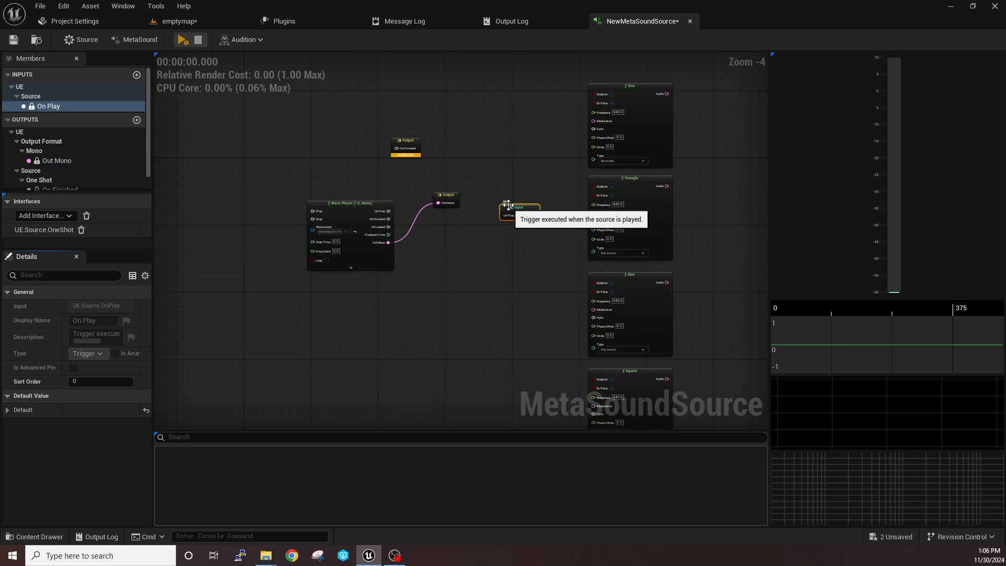
right_drag(490, 200, 371, 181)
drag(371, 182, 708, 200)
scroll(585, 172, up, 2)
right_drag(585, 170, 625, 171)
right_drag(428, 191, 348, 265)
scroll(380, 160, up, 2)
scroll(370, 249, down, 1)
scroll(370, 254, down, 1)
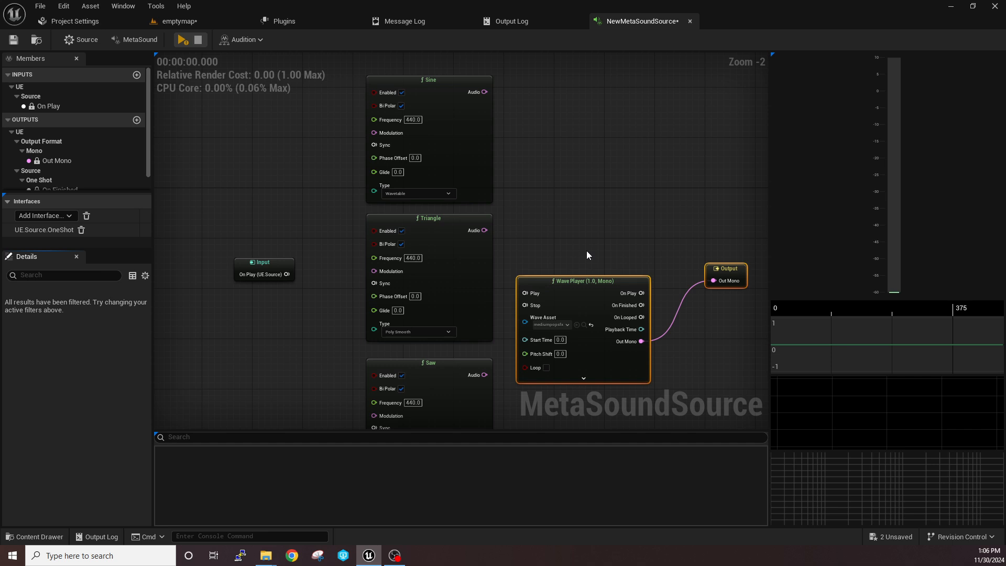
Move the On Finished Output past the oscillator nodes, above the Wave Player
right_drag(319, 225, 381, 271)
scroll(351, 212, down, 1)
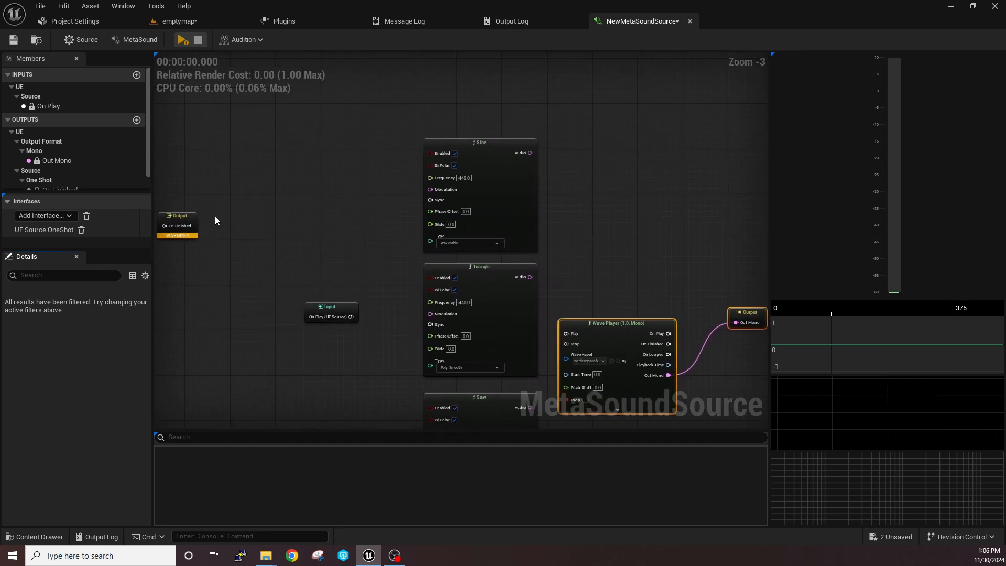
drag(185, 212, 692, 214)
right_drag(596, 232, 594, 152)
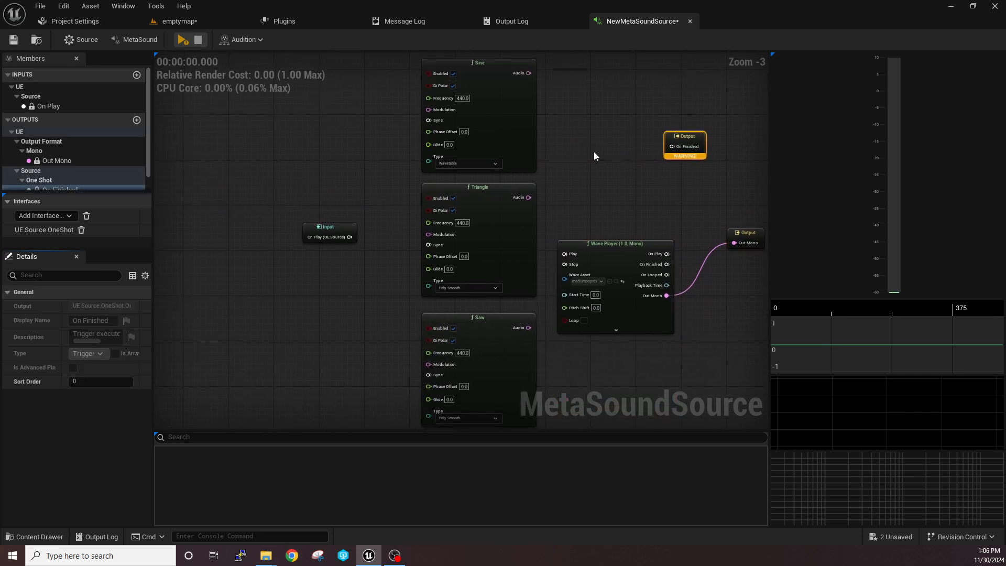
Place the Input beside the Sine node, connecting On Play to its Sync and the Sine's Audio to the Out Mono Output
right_drag(339, 204, 328, 262)
drag(326, 283, 444, 196)
scroll(349, 134, up, 2)
right_drag(399, 206, 265, 166)
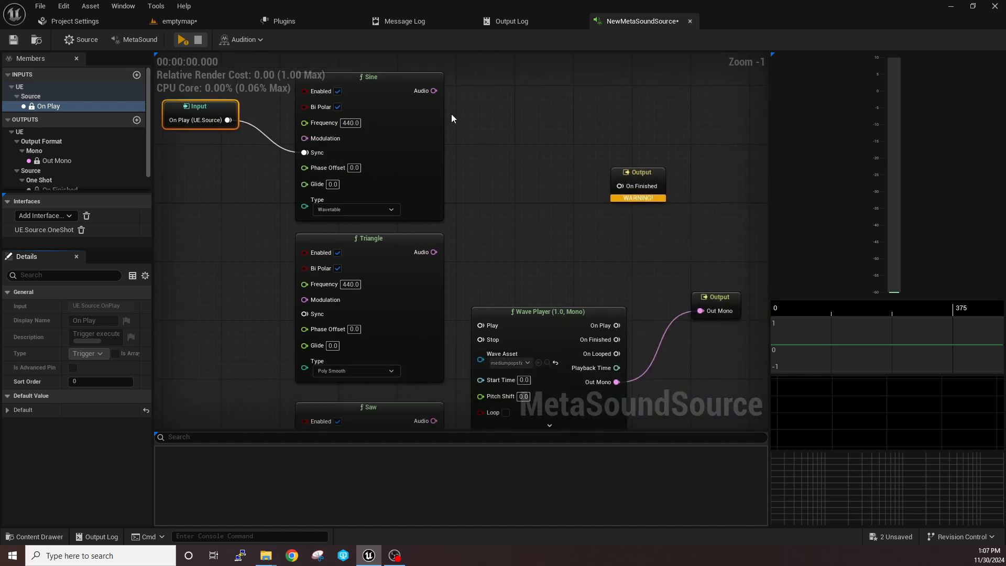
drag(434, 90, 553, 99)
right_drag(524, 163, 608, 196)
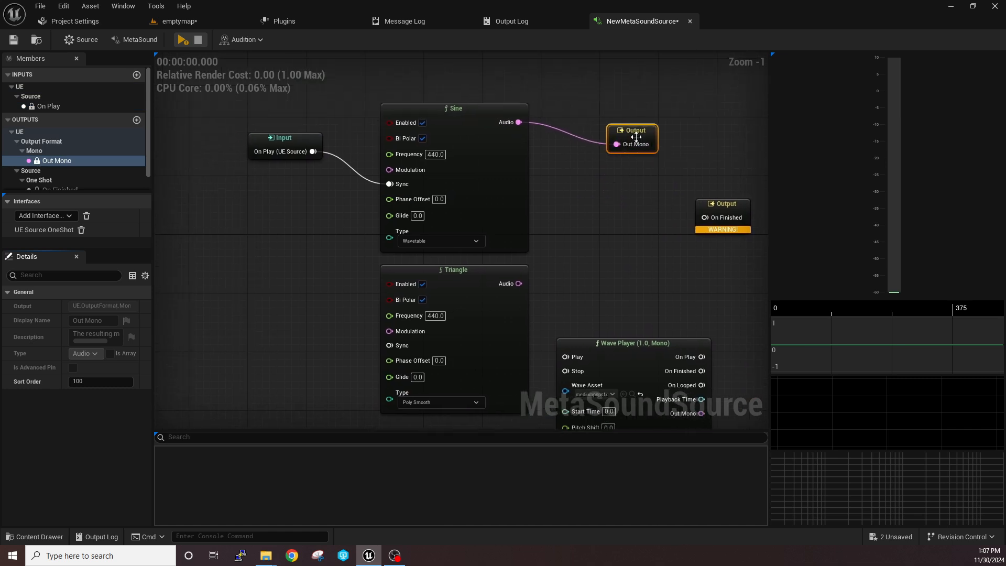
Play and stop the MetaSound twice to listen to the Sine oscillator
click(183, 39)
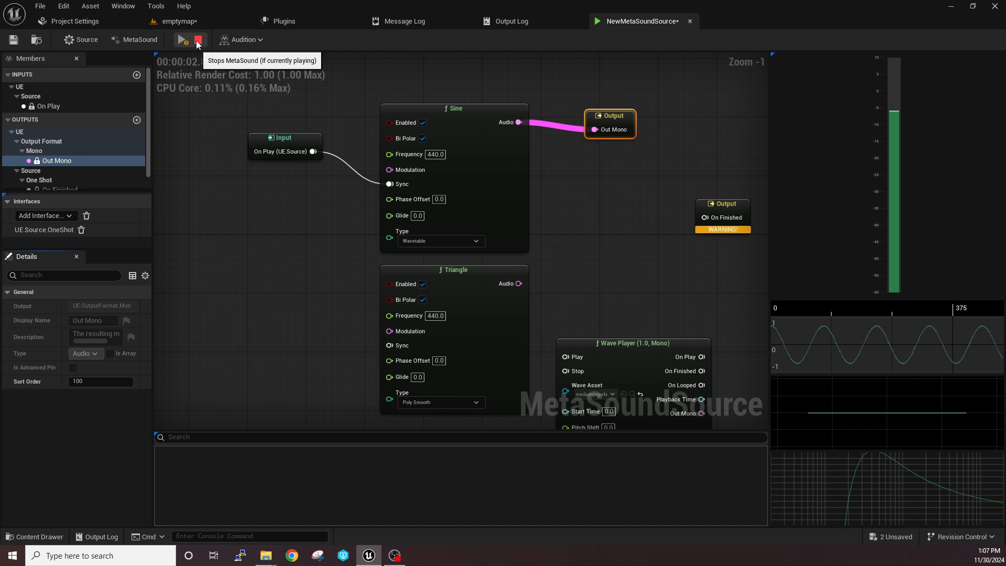
click(199, 40)
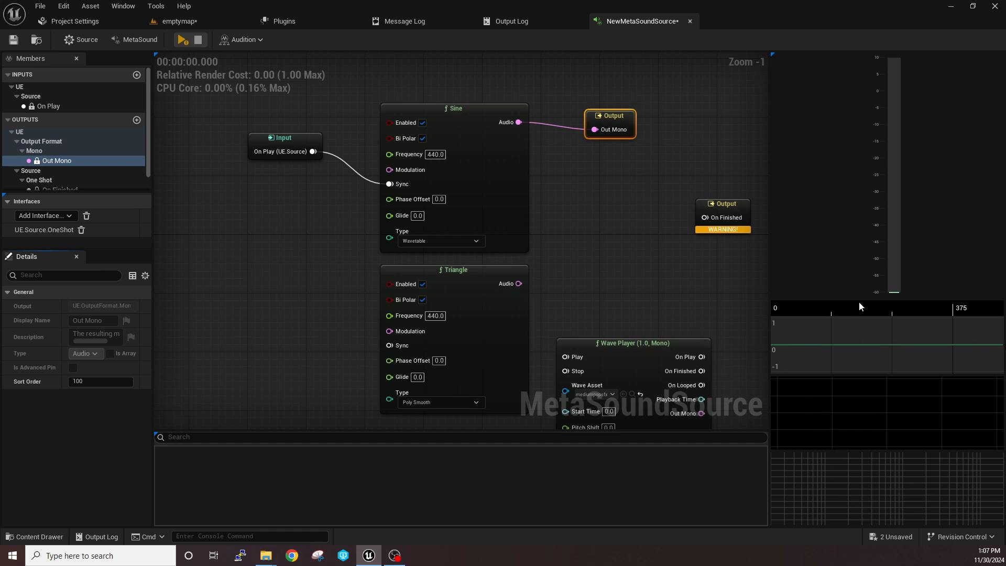
click(183, 41)
click(182, 41)
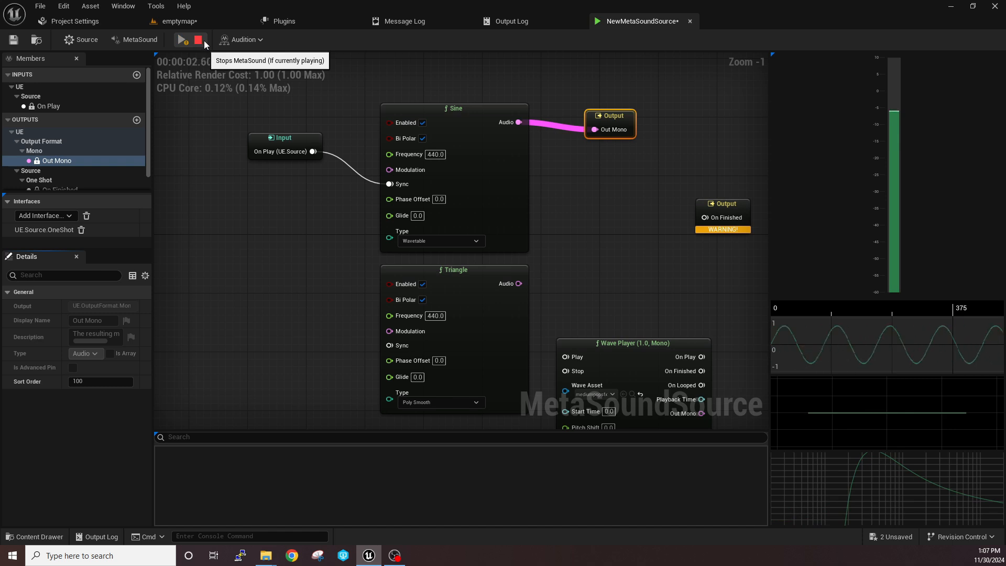
click(198, 41)
Connect the Triangle node's Audio to the Out Mono Output, then play the MetaSound and stop it
right_drag(682, 307, 590, 252)
drag(434, 220, 505, 74)
click(185, 40)
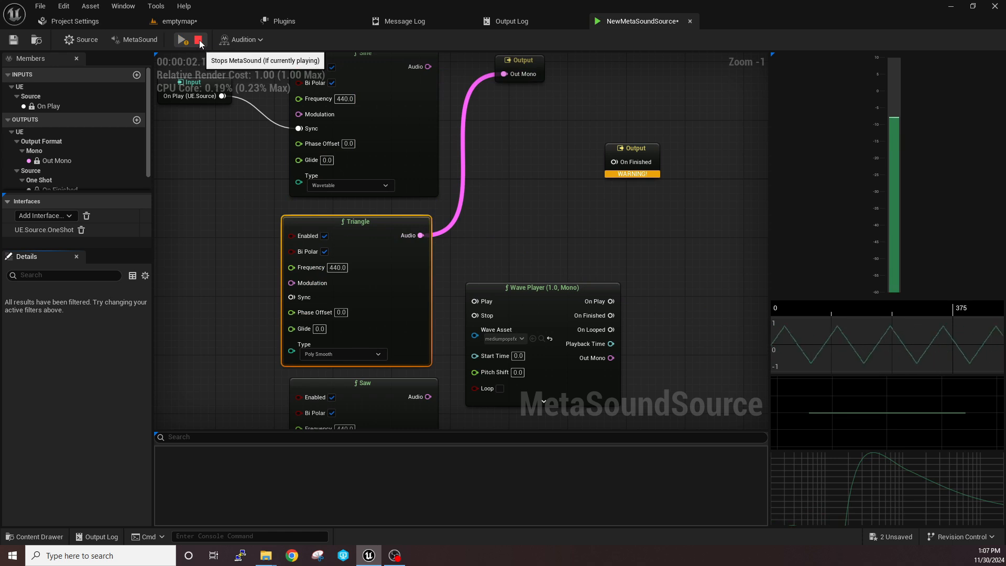
click(198, 40)
Align the Triangle node with the Sine node above it, then play and stop the MetaSound
right_drag(279, 183, 373, 202)
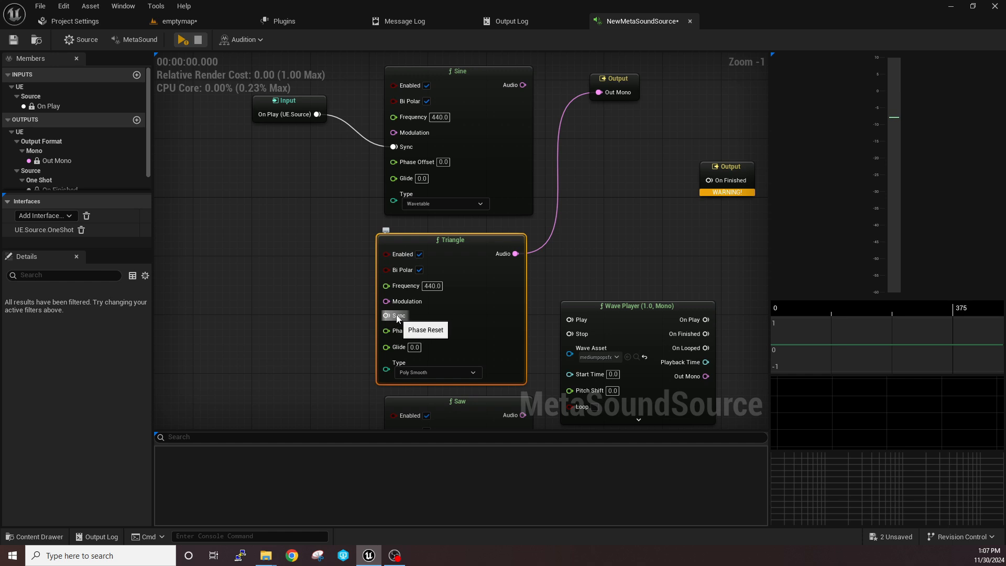
right_drag(310, 222, 240, 221)
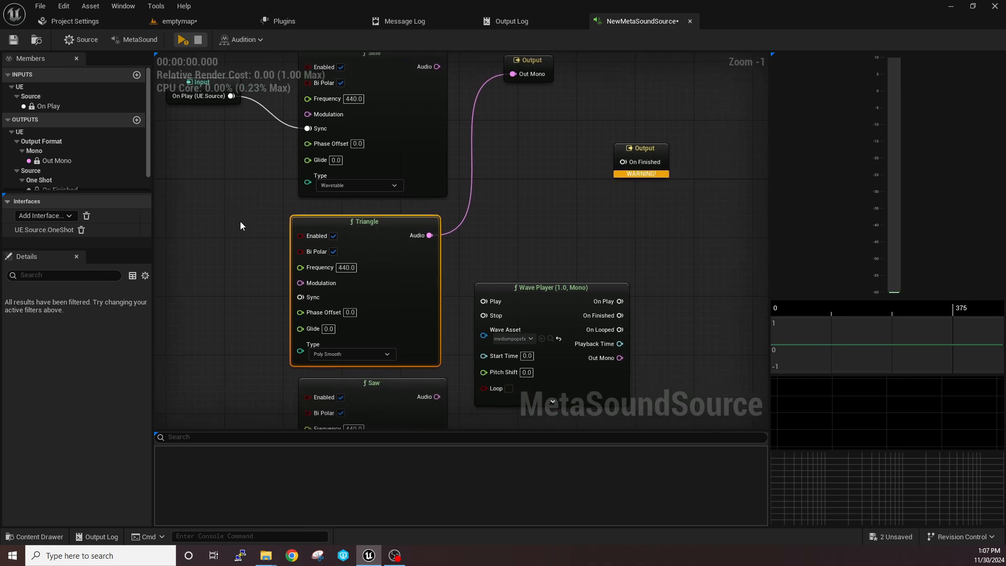
drag(323, 221, 330, 219)
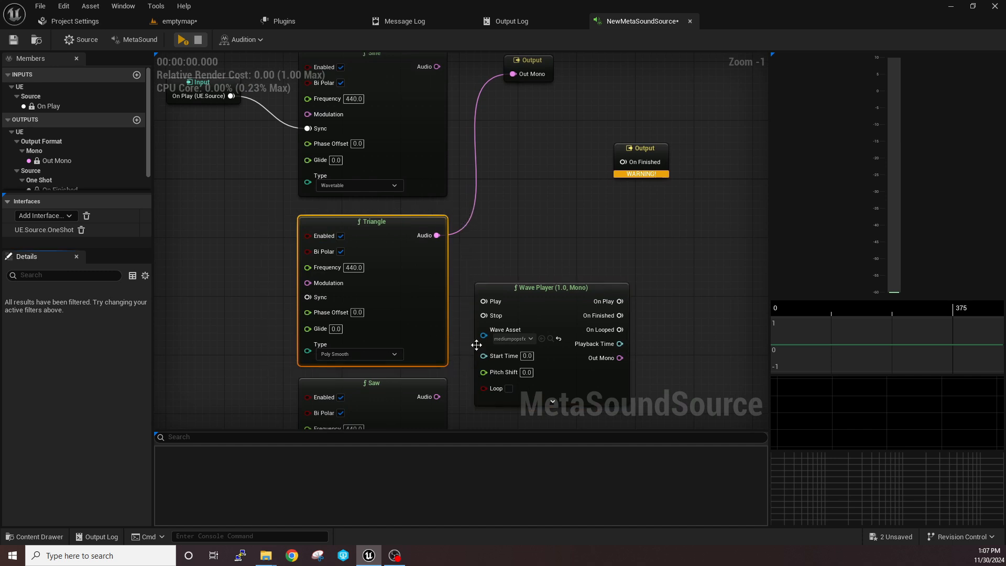
click(182, 40)
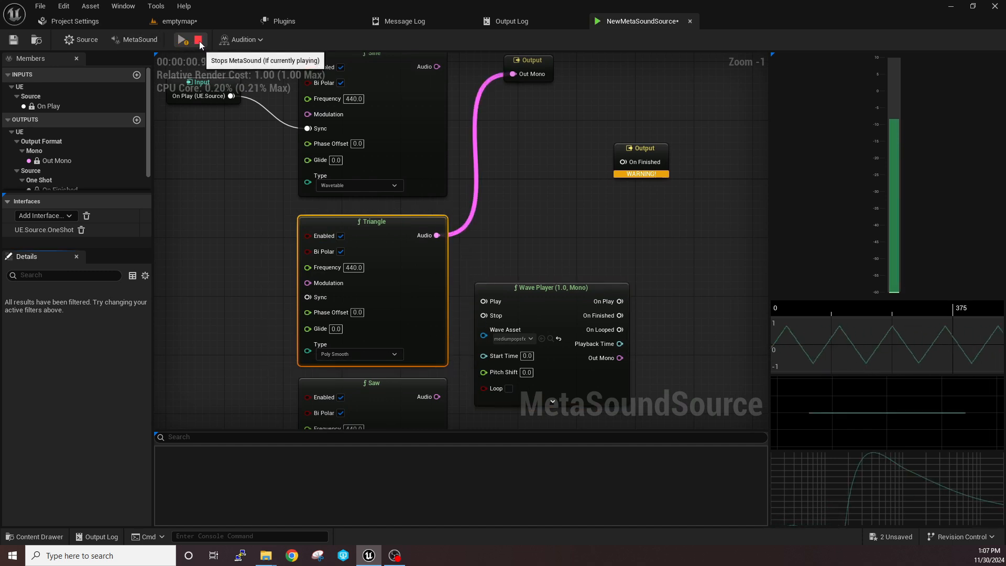
click(199, 40)
Connect the Saw node's Audio to the Out Mono Output, then play the MetaSound and stop it
right_drag(464, 387, 368, 332)
drag(341, 342, 426, 333)
right_drag(455, 391, 559, 164)
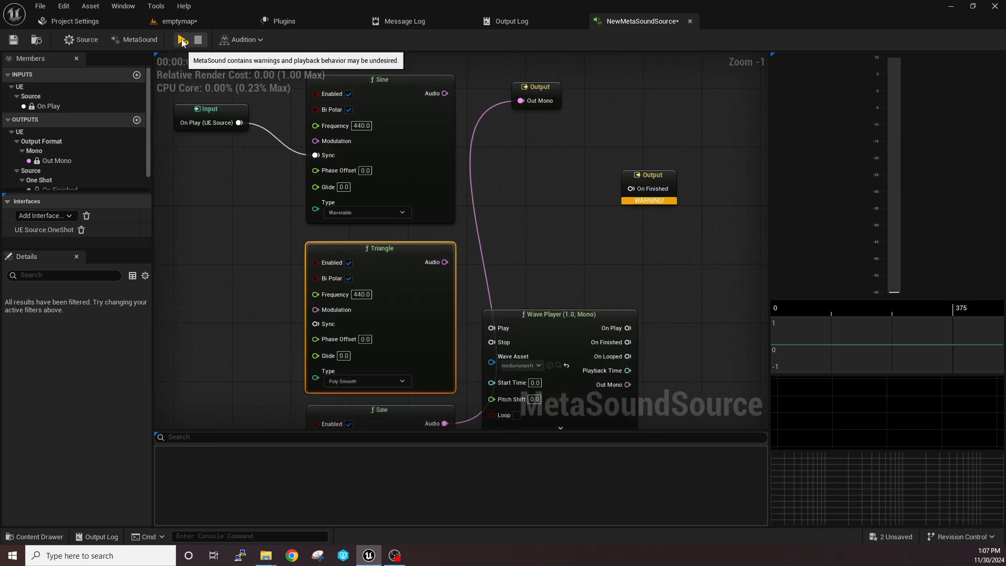
click(182, 40)
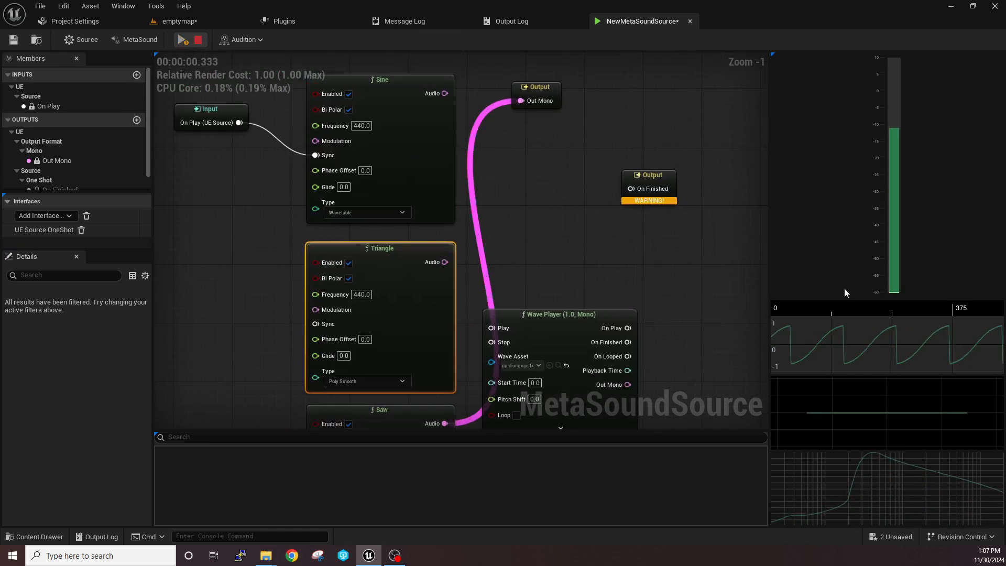
click(198, 40)
Place the Out Mono Output beside the Square node, connect the Square's Audio to it, and play and stop the MetaSound
right_drag(591, 261, 553, 110)
right_drag(427, 326, 427, 213)
drag(401, 330, 546, 373)
right_drag(546, 374, 540, 260)
drag(526, 266, 516, 339)
right_drag(511, 290, 552, 277)
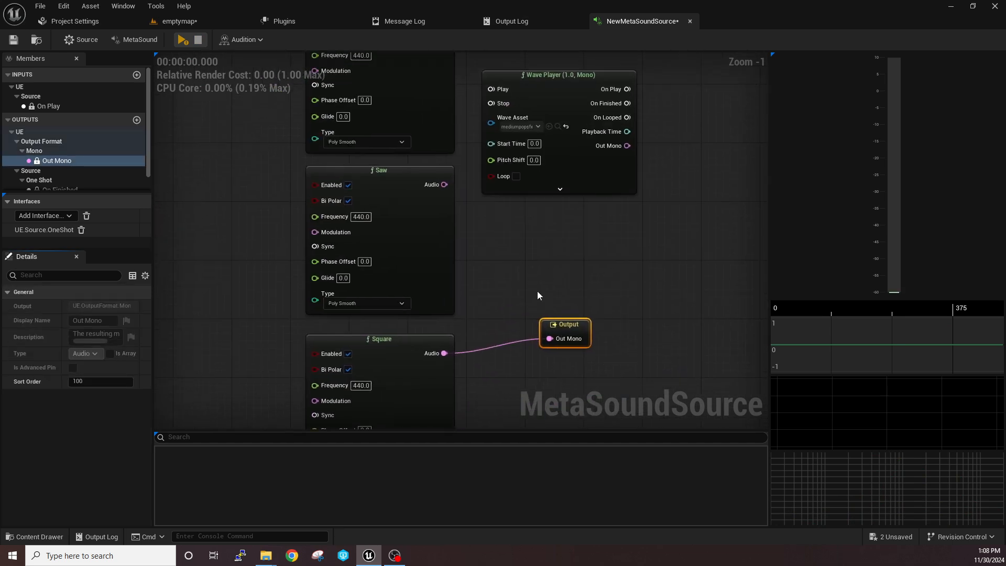
click(183, 41)
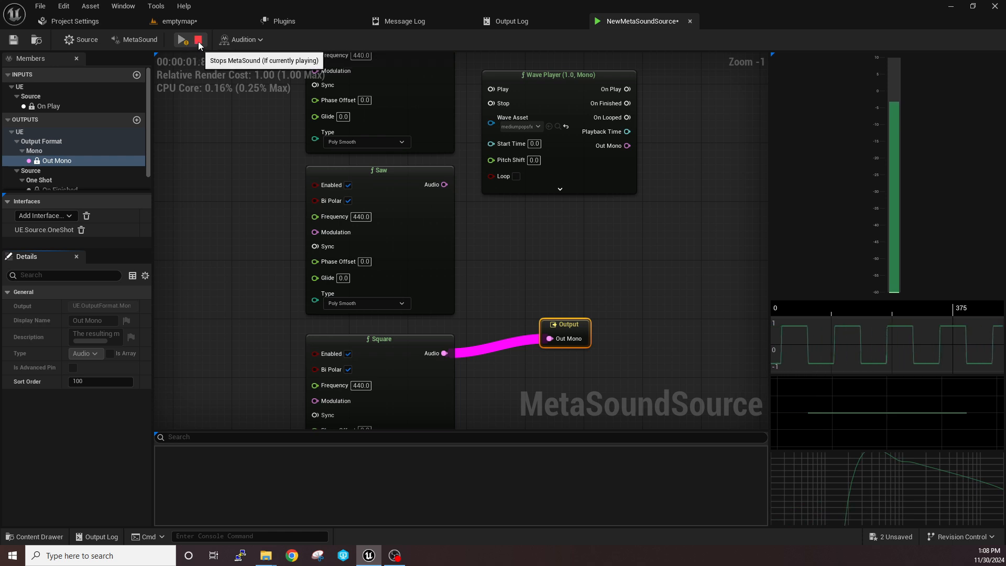
click(199, 42)
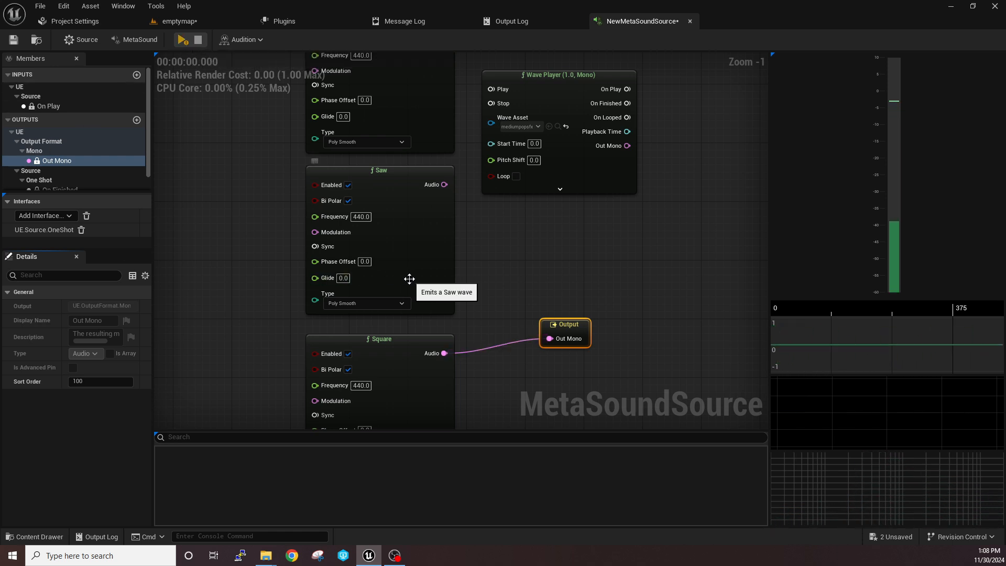
Nudge the Out Mono Output closer to the Square node and shift the Wave Player slightly up and away from the oscillators
drag(566, 318, 560, 329)
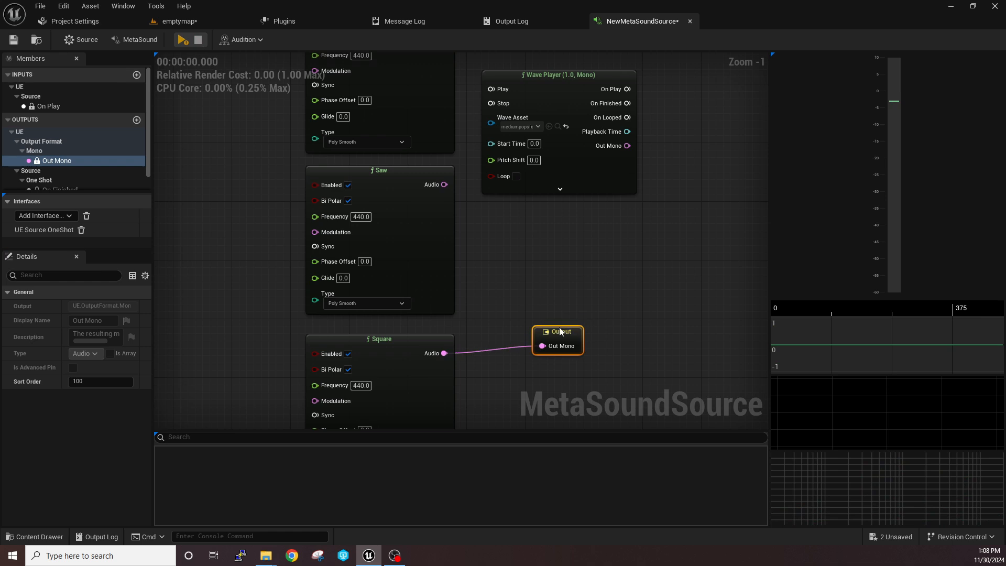
right_drag(558, 322, 507, 379)
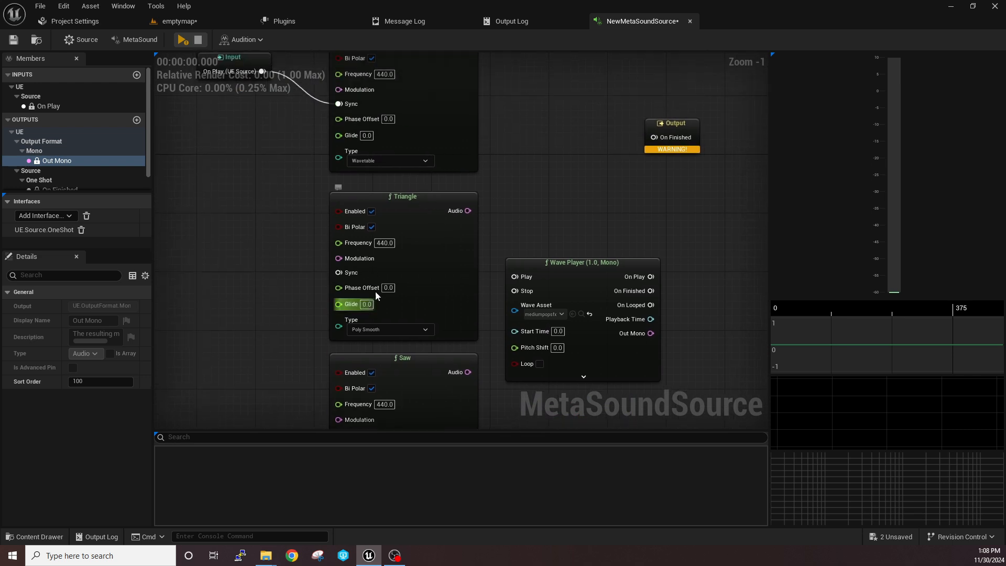
right_drag(567, 170, 492, 147)
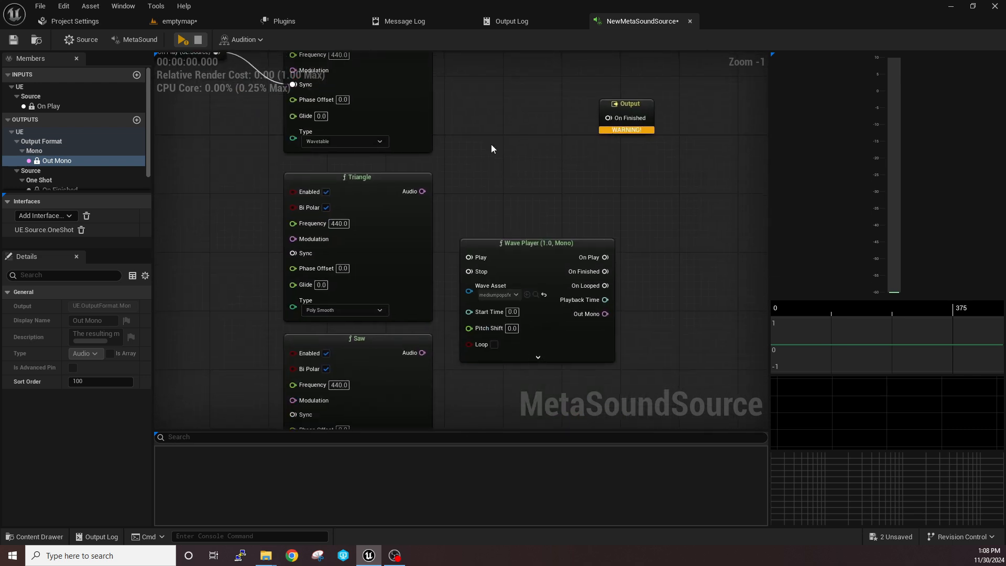
drag(523, 268, 543, 241)
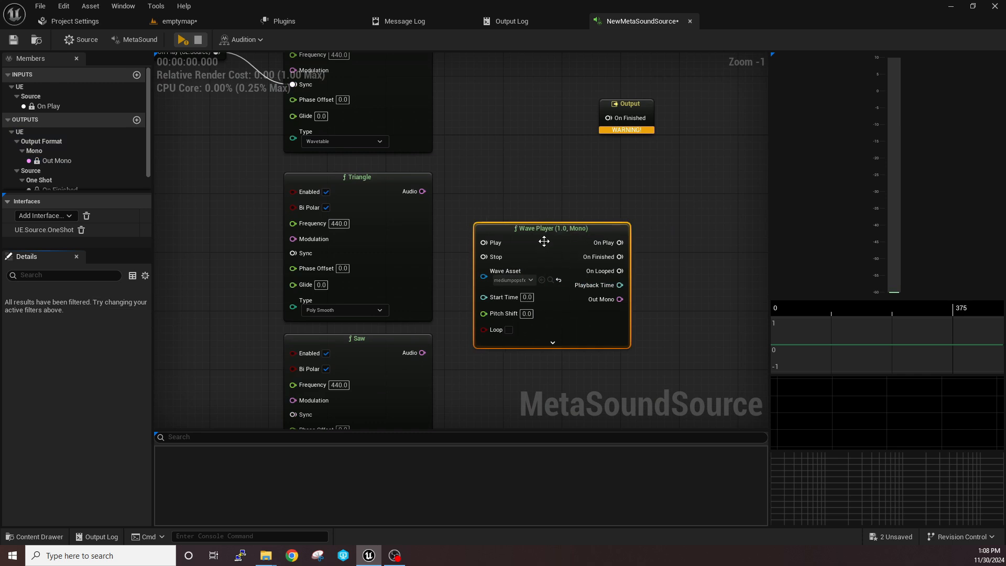
right_drag(543, 241, 554, 221)
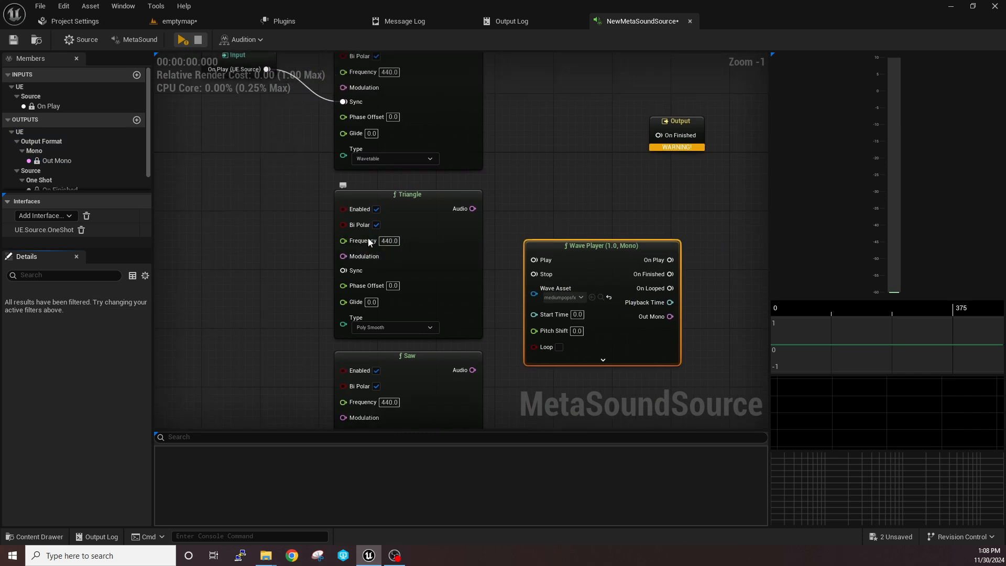
Set the Sine node's Frequency to 320
right_drag(491, 186, 492, 278)
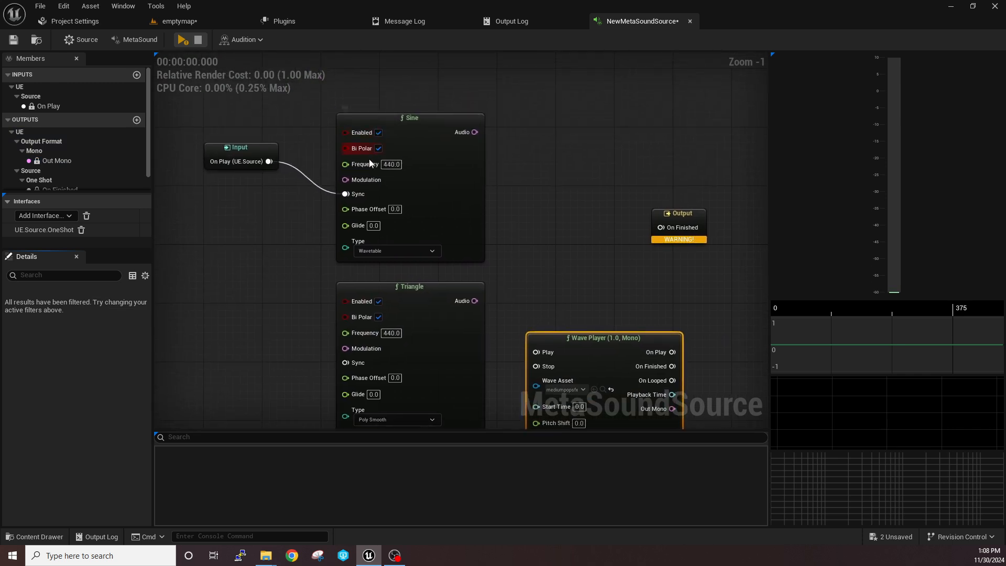
right_drag(555, 263, 556, 331)
click(392, 233)
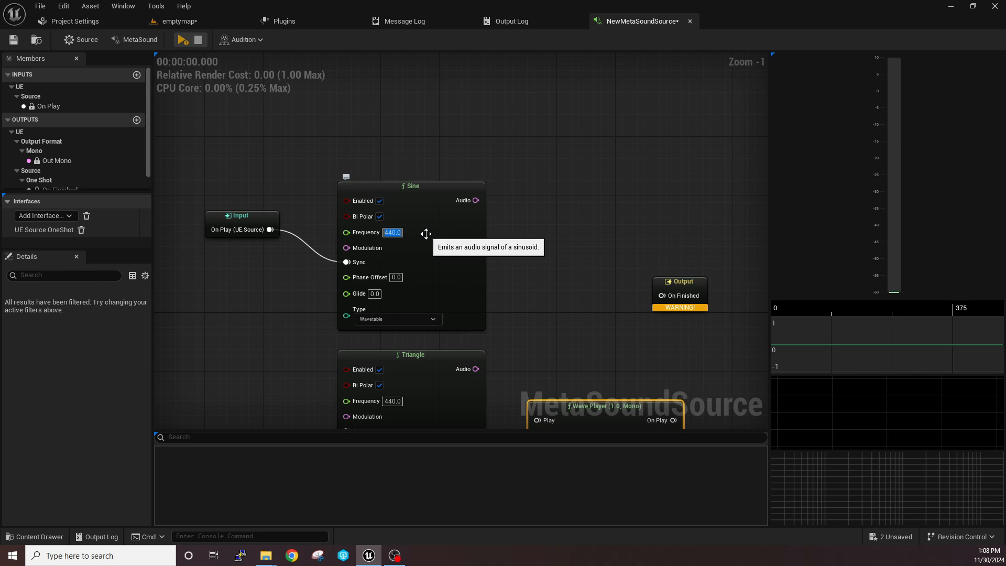
text(320)
click(517, 247)
right_drag(517, 246, 456, 165)
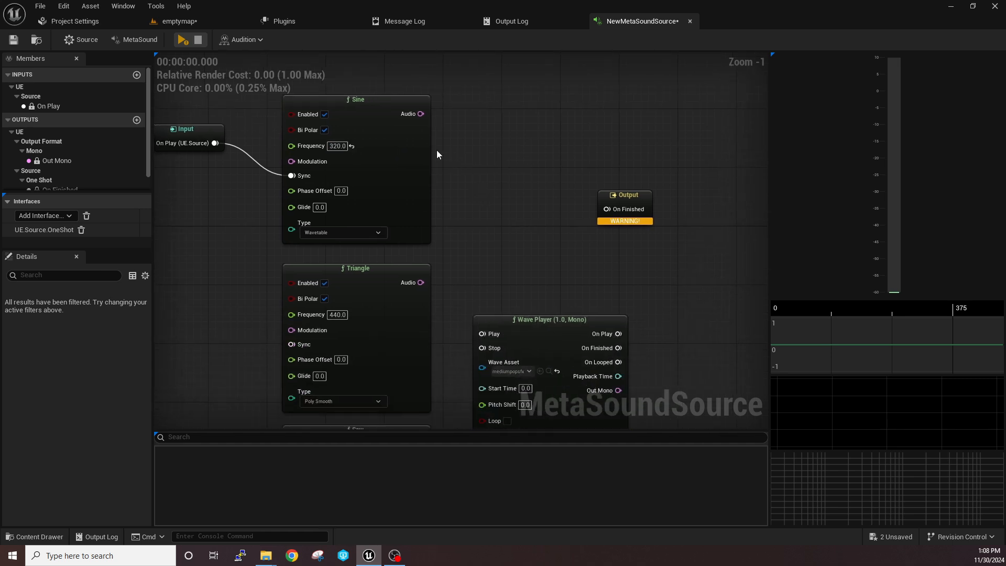
Connect the Sine node's Audio to the Out Mono Output and place that Output directly beside the Sine node
drag(421, 114, 522, 196)
scroll(527, 197, down, 2)
click(499, 249)
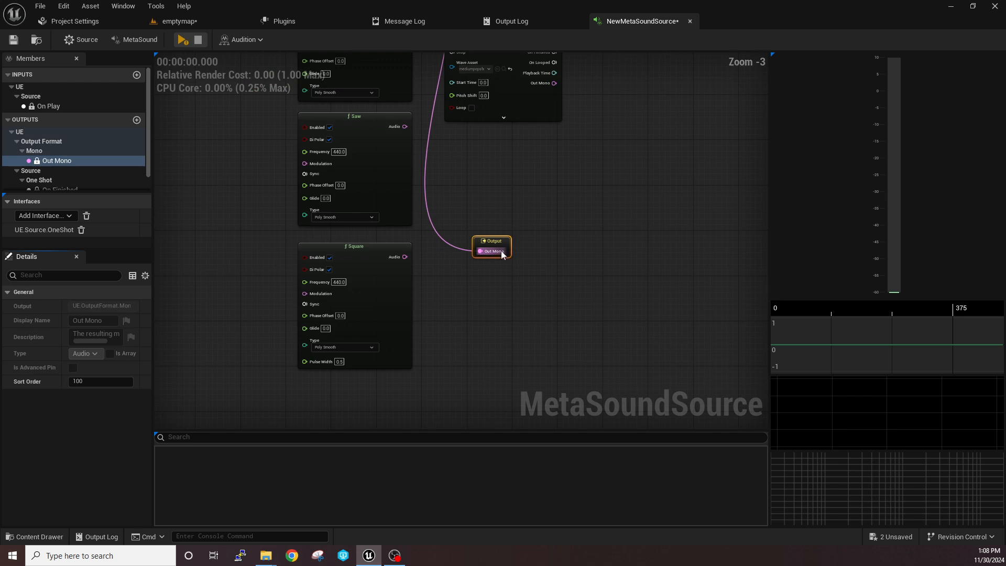
drag(498, 234, 473, 143)
right_drag(478, 185, 550, 212)
scroll(550, 212, up, 2)
right_drag(516, 205, 539, 218)
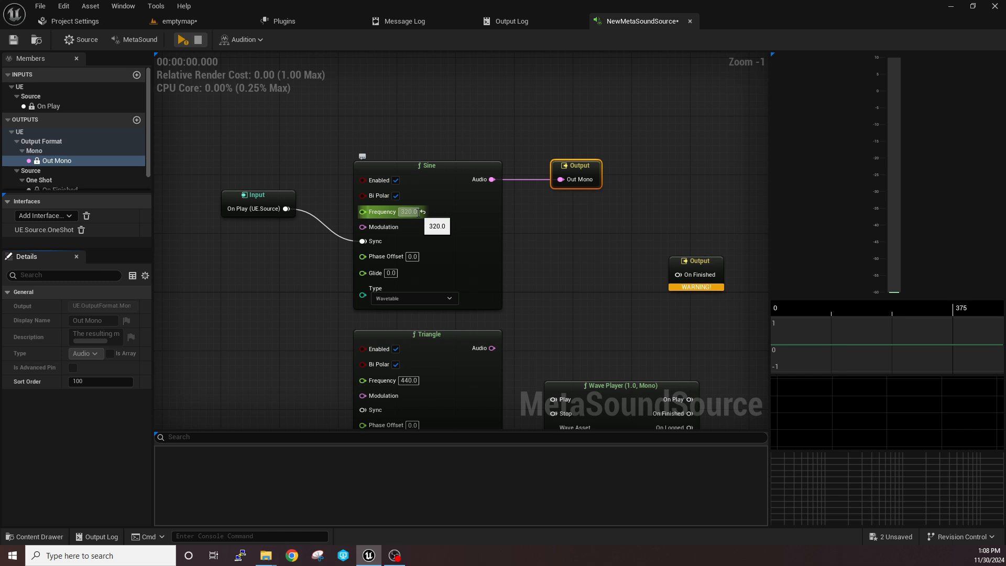
Move the On Play Input level with the Sine's Sync pin, then play and stop the MetaSound twice
drag(266, 198, 276, 228)
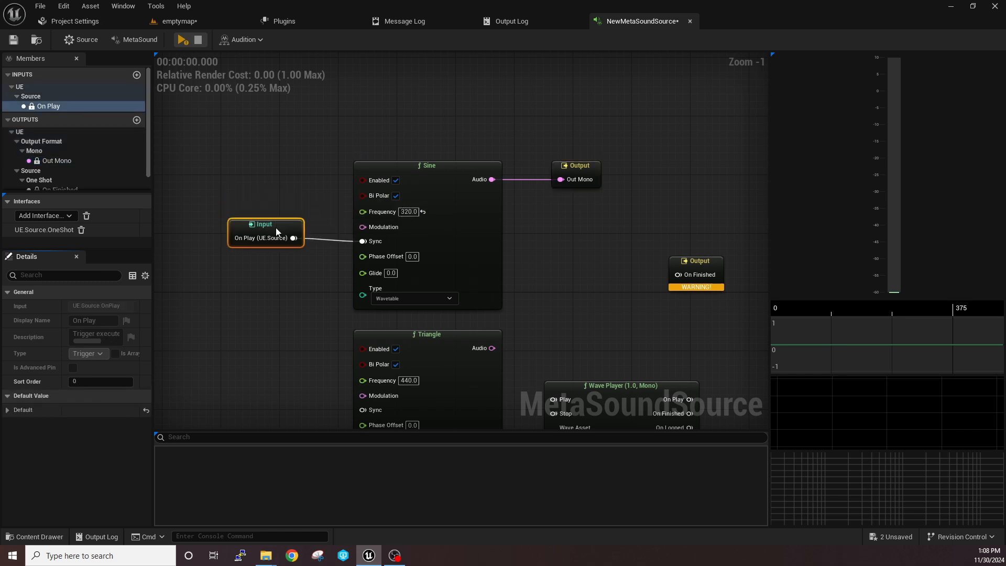
click(180, 42)
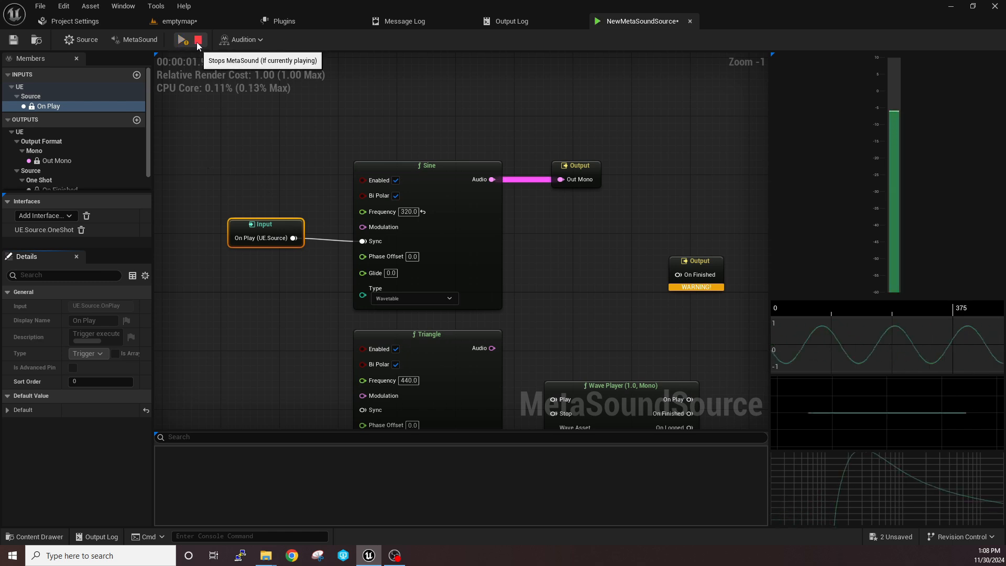
click(198, 42)
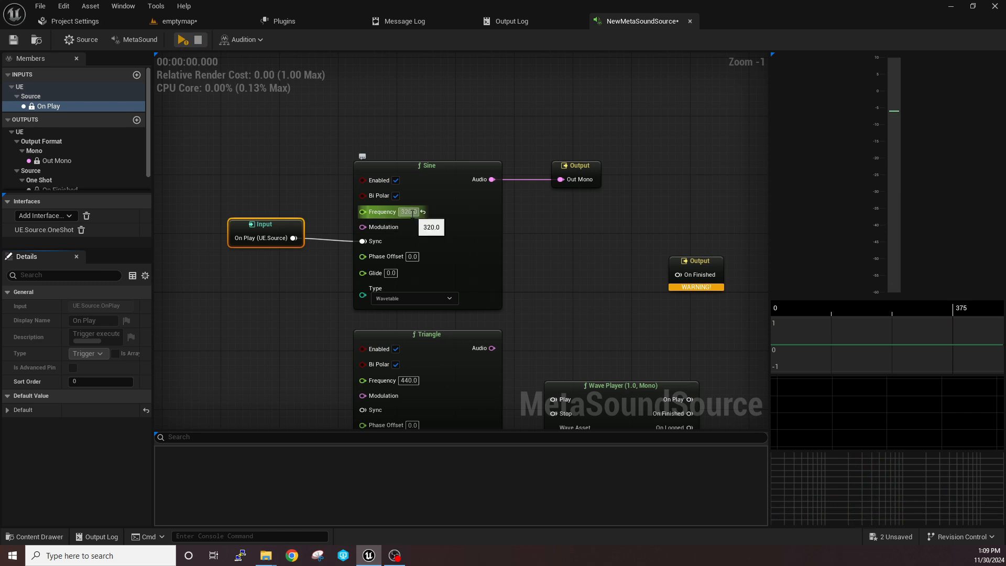
click(182, 40)
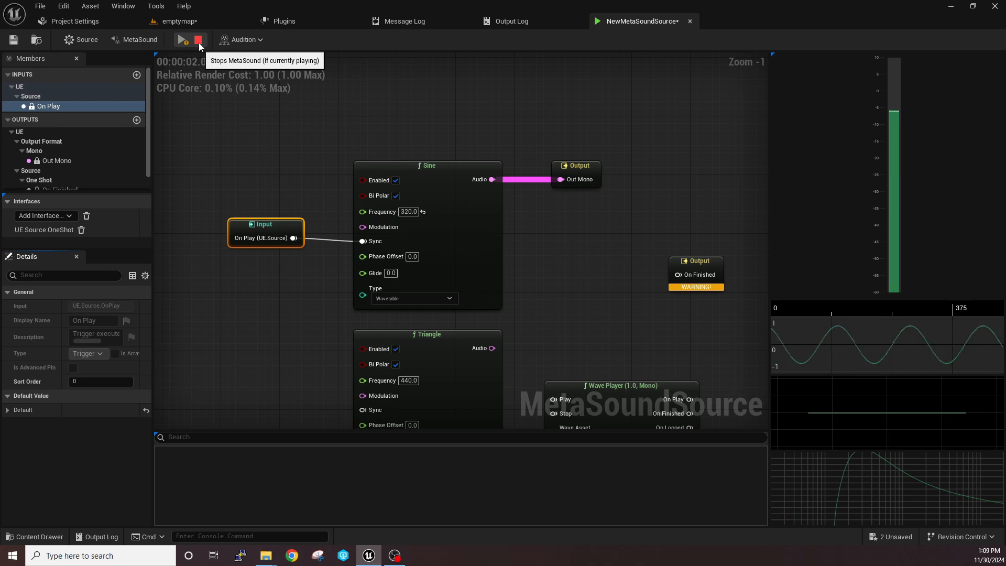
click(199, 41)
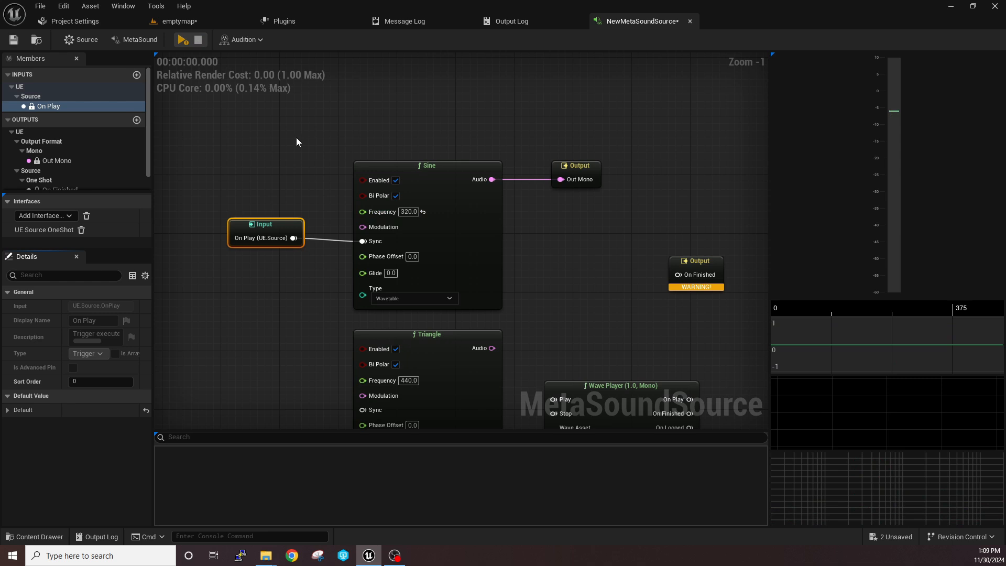
Switch to the emptymap level, preview and stop NewMetaSoundSource from the content assets, then return to the MetaSound graph
click(184, 24)
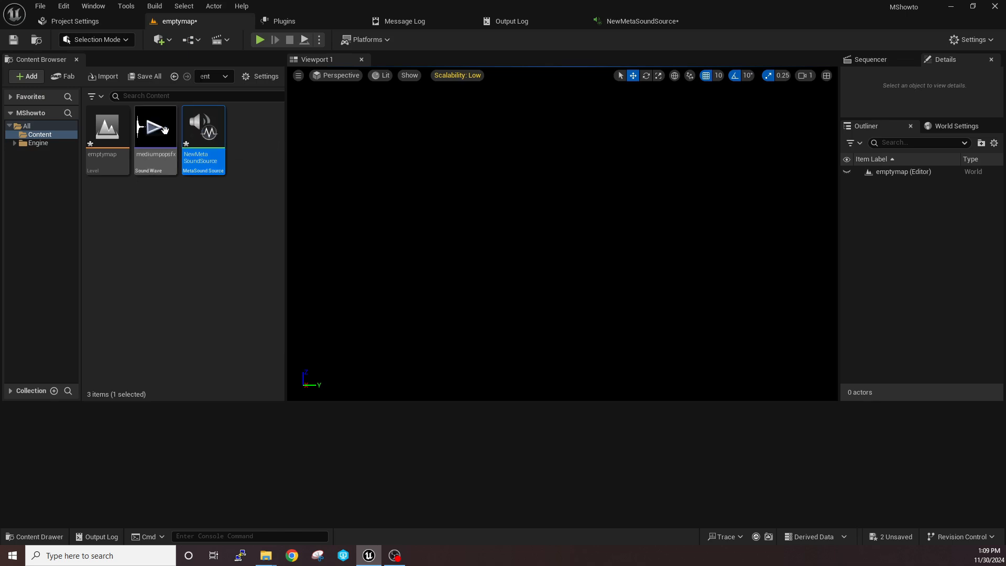
mouse_move(204, 131)
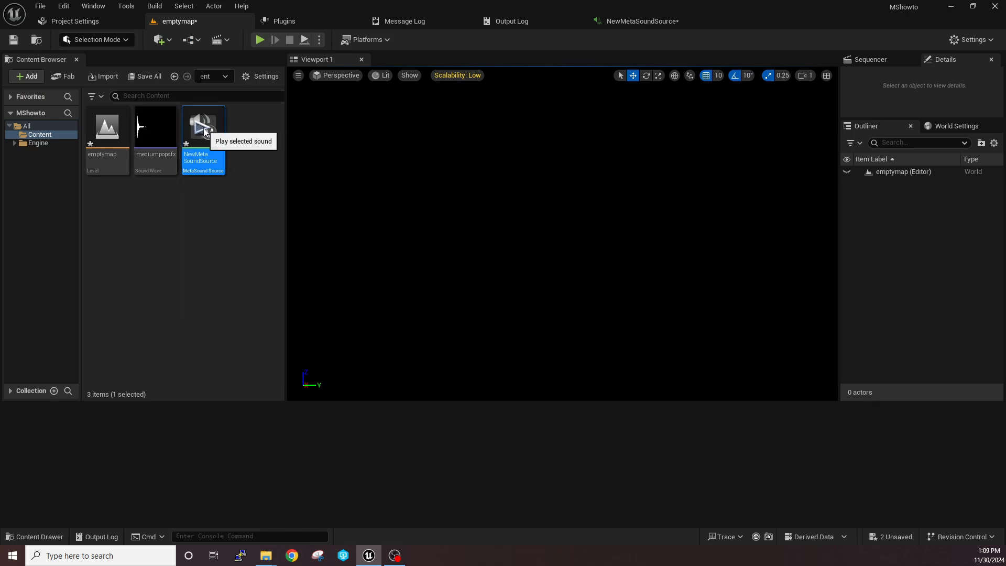
click(205, 131)
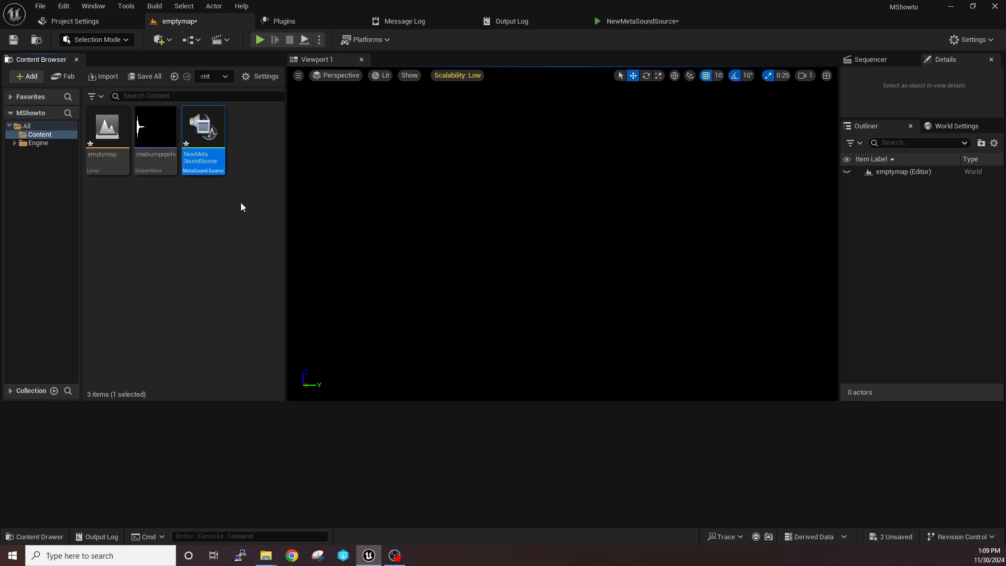
click(202, 128)
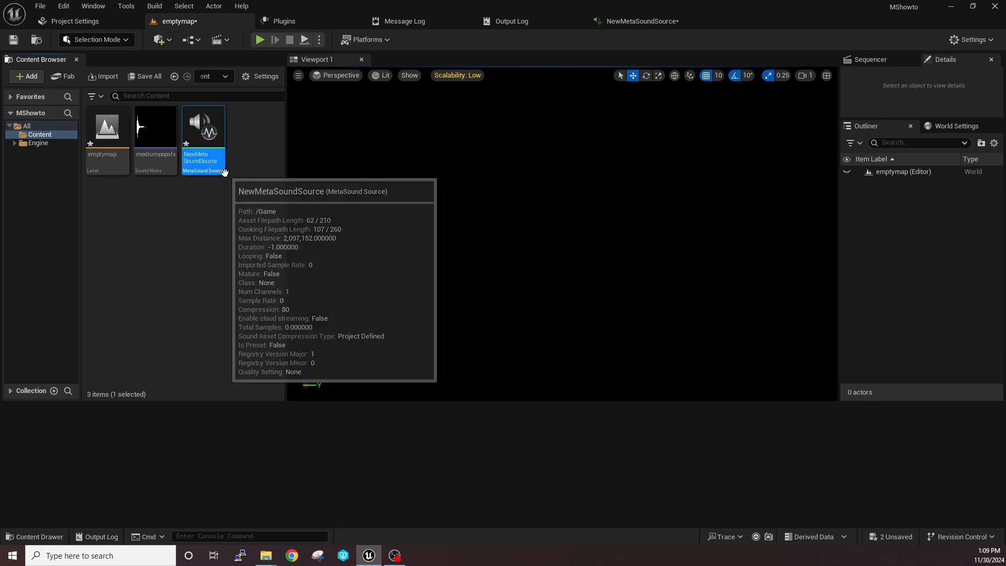
click(643, 21)
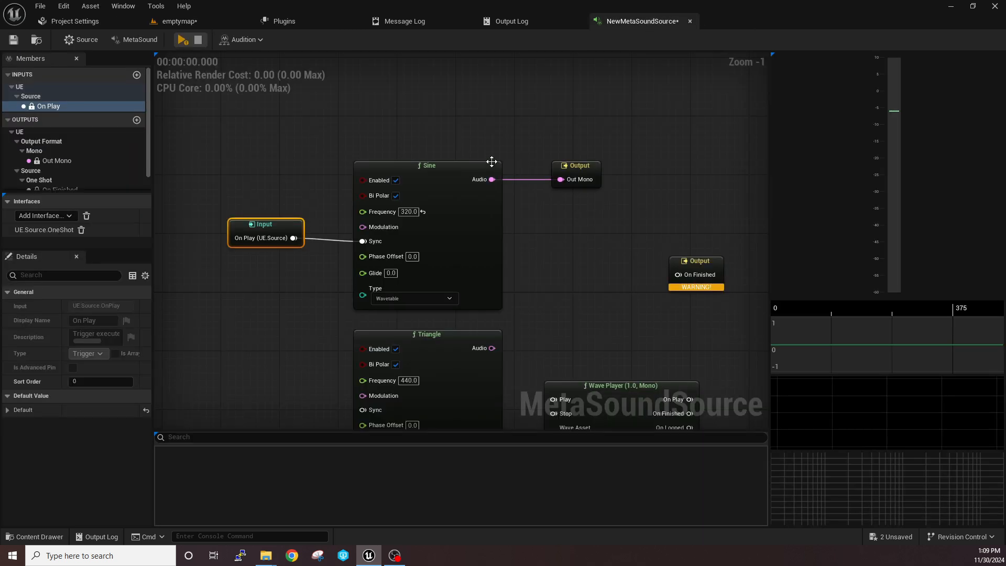
Add a new input named "finished" to the MetaSound
scroll(492, 162, down, 4)
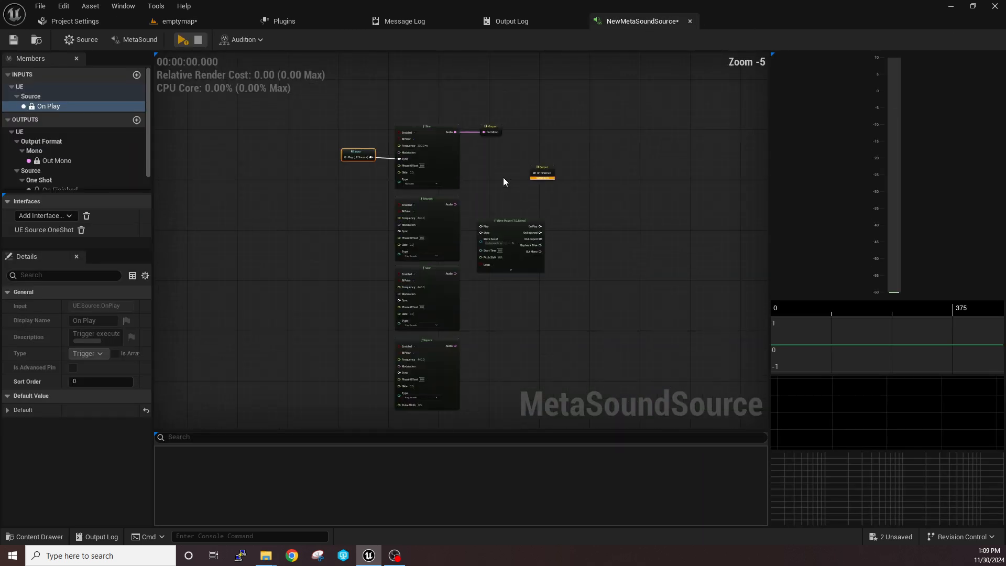
right_drag(504, 178, 453, 180)
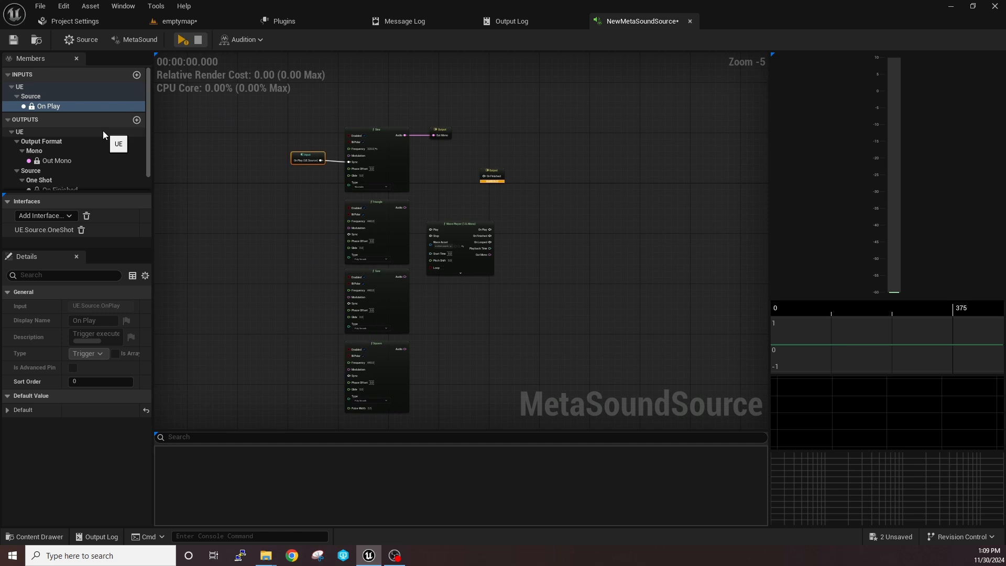
scroll(128, 144, down, 1)
scroll(129, 146, up, 1)
scroll(124, 143, down, 1)
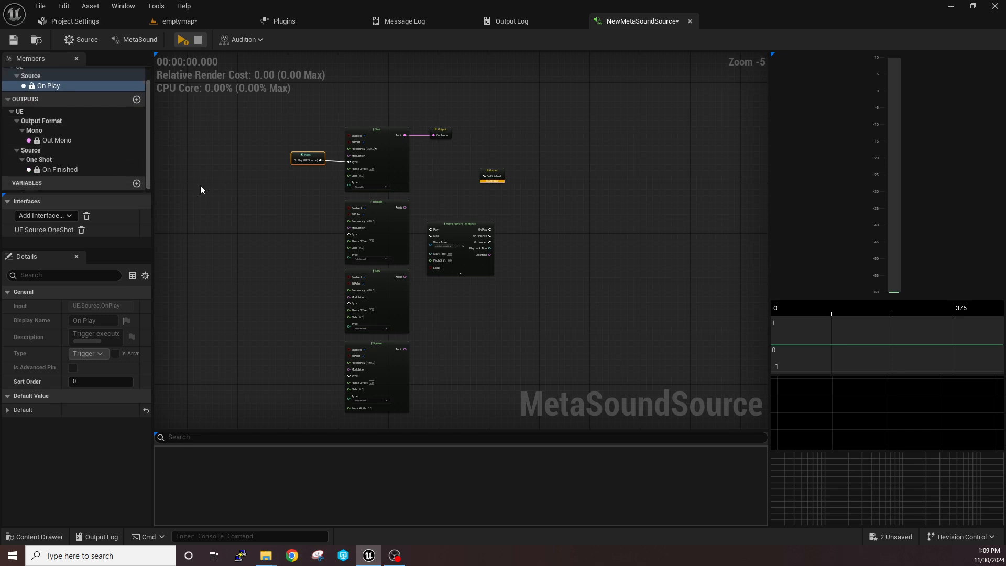
scroll(89, 138, up, 1)
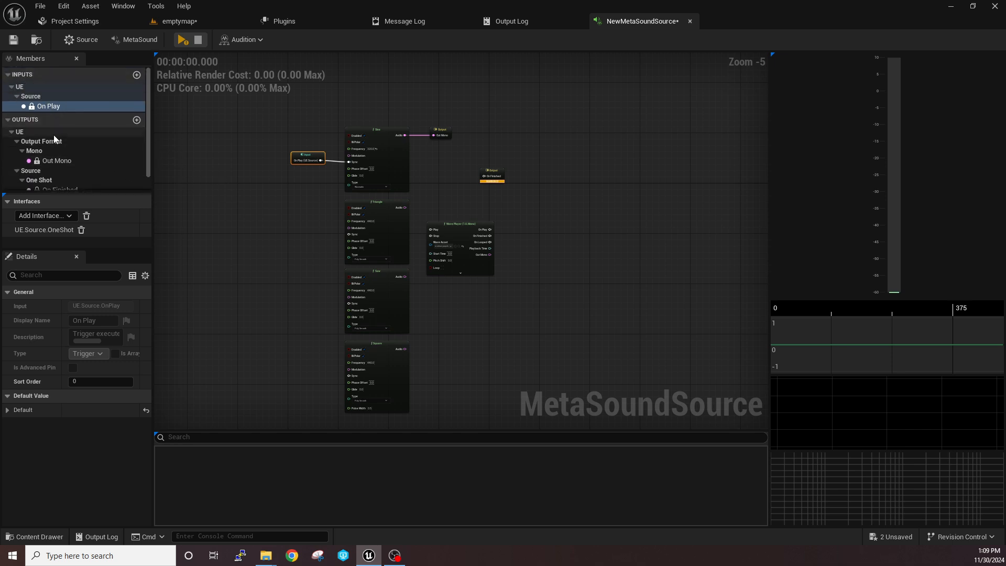
click(136, 75)
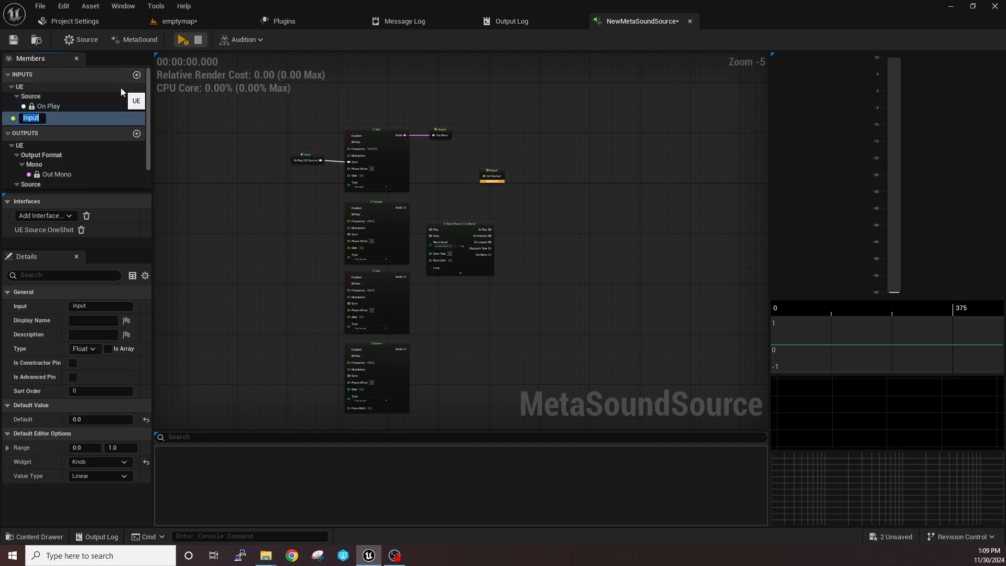
text(finsi)
key(BackSpace)
key(BackSpace)
text(ished)
key(Return)
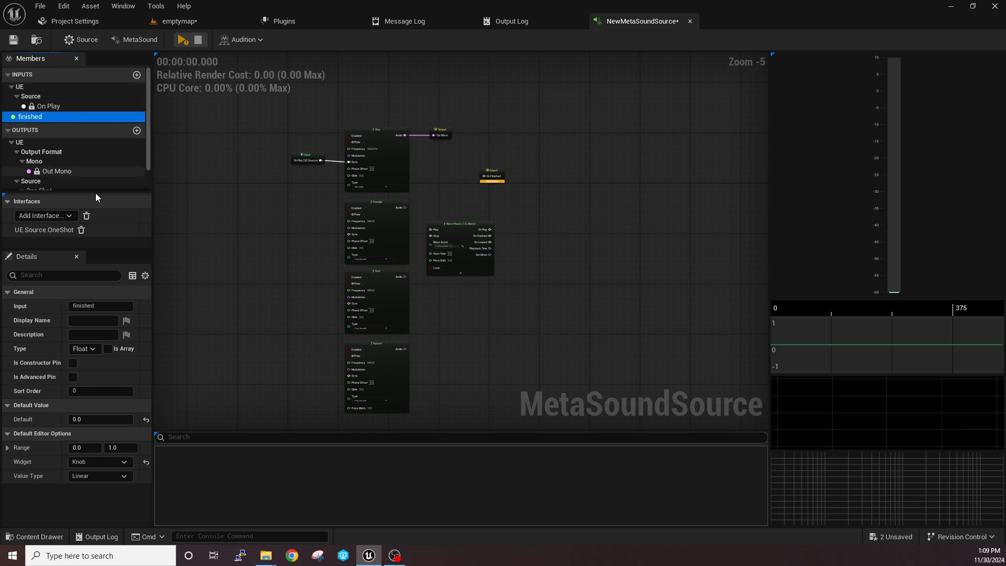
Change the data type of the "finished" input to Trigger
click(88, 348)
text(trig)
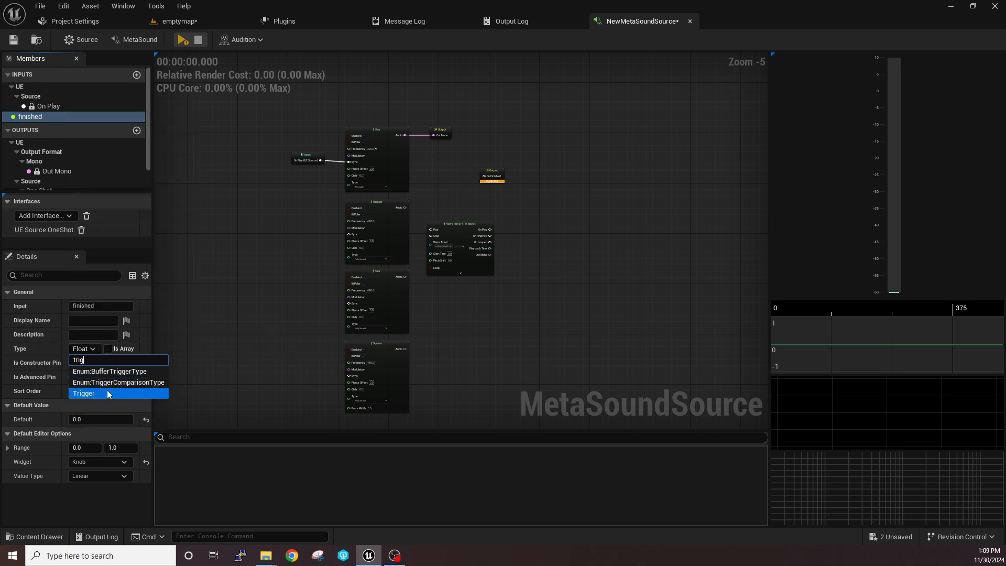
click(107, 394)
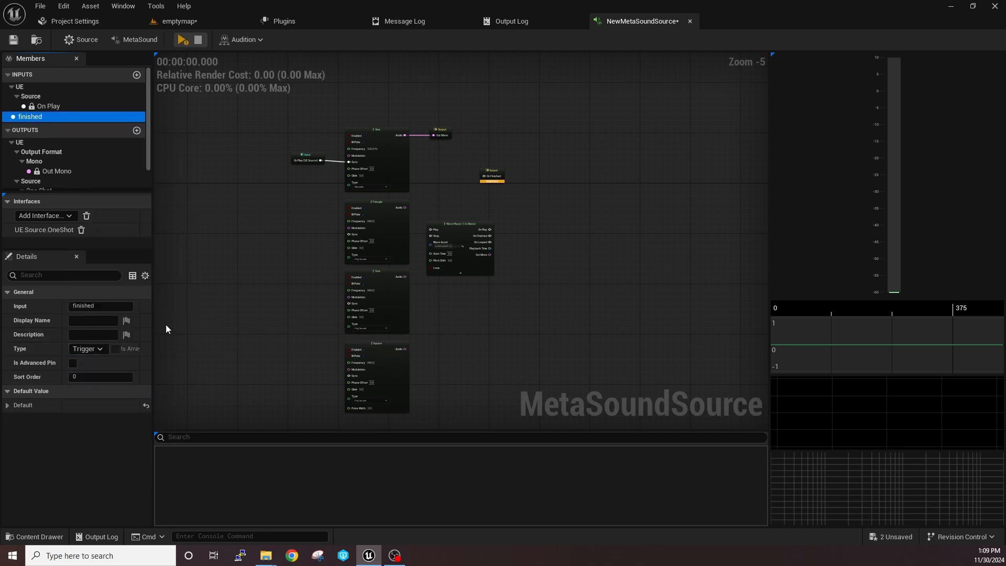
Place the "finished" input in the graph beside the On Finished Output and connect it to the On Finished pin
scroll(243, 220, up, 2)
right_drag(261, 233, 223, 257)
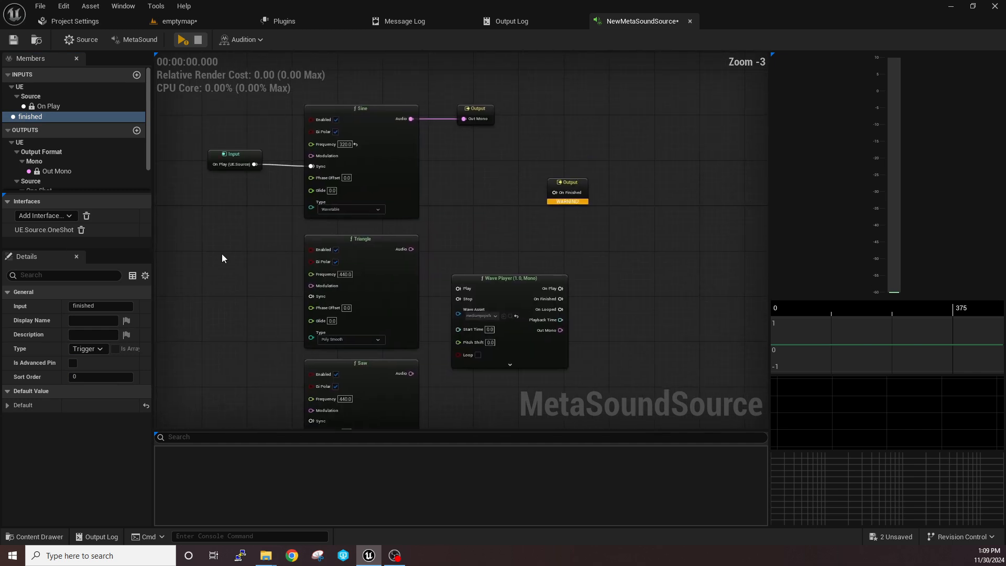
drag(27, 115, 472, 167)
scroll(471, 162, up, 3)
right_drag(554, 172, 506, 164)
drag(558, 191, 541, 175)
drag(450, 182, 524, 183)
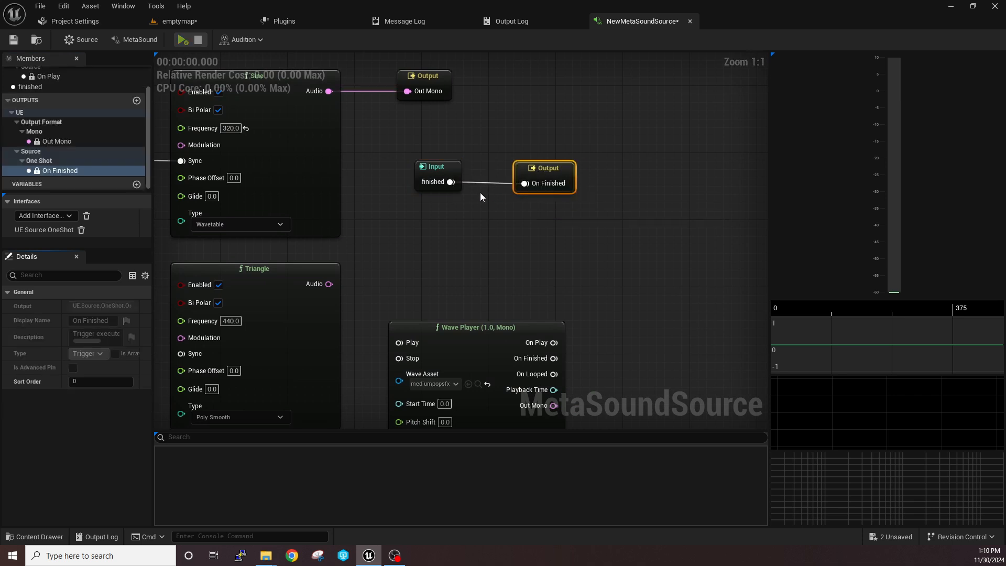
scroll(479, 193, down, 7)
scroll(473, 196, up, 4)
drag(407, 140, 581, 210)
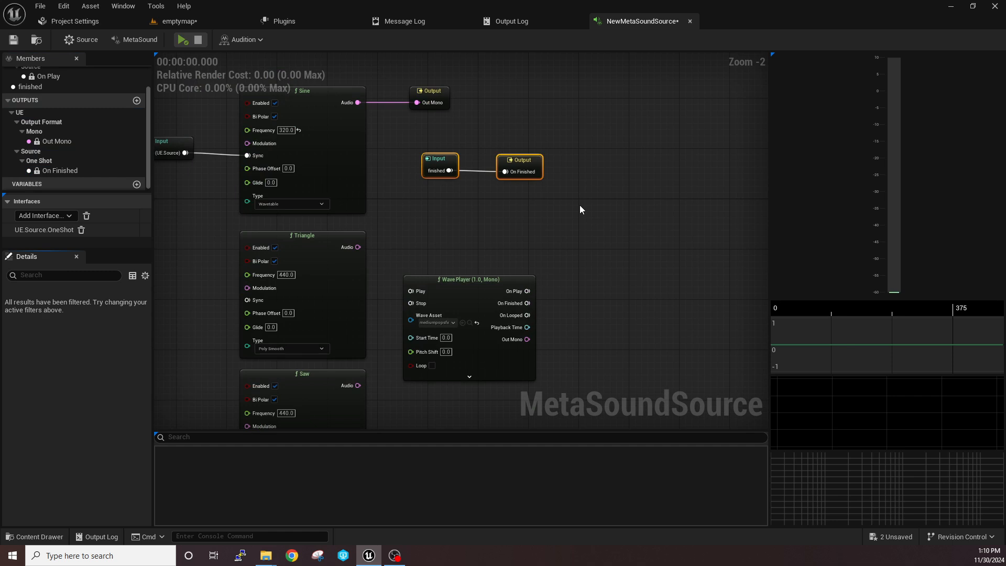
drag(413, 146, 551, 206)
right_drag(429, 216, 488, 226)
drag(454, 141, 615, 219)
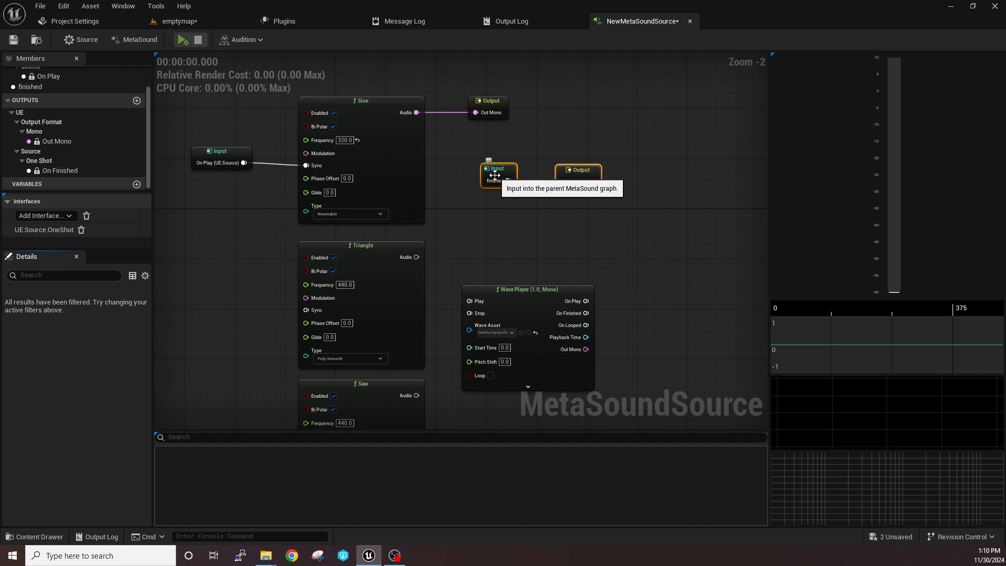
drag(509, 180, 564, 182)
scroll(502, 238, down, 2)
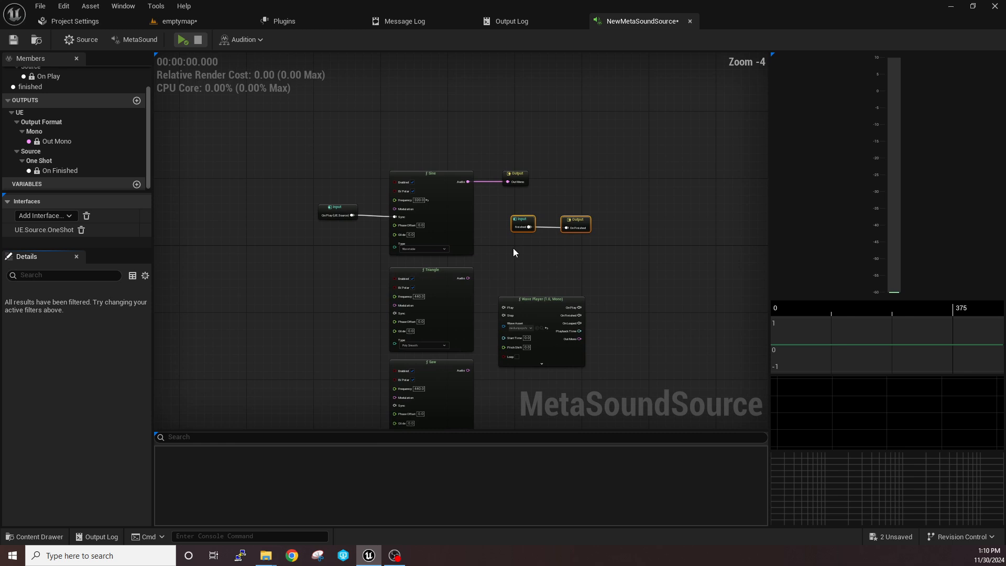
Move the connected "finished" Input and On Finished Output together just above the Out Mono Output, and save the MetaSound
scroll(472, 226, up, 2)
drag(217, 121, 631, 230)
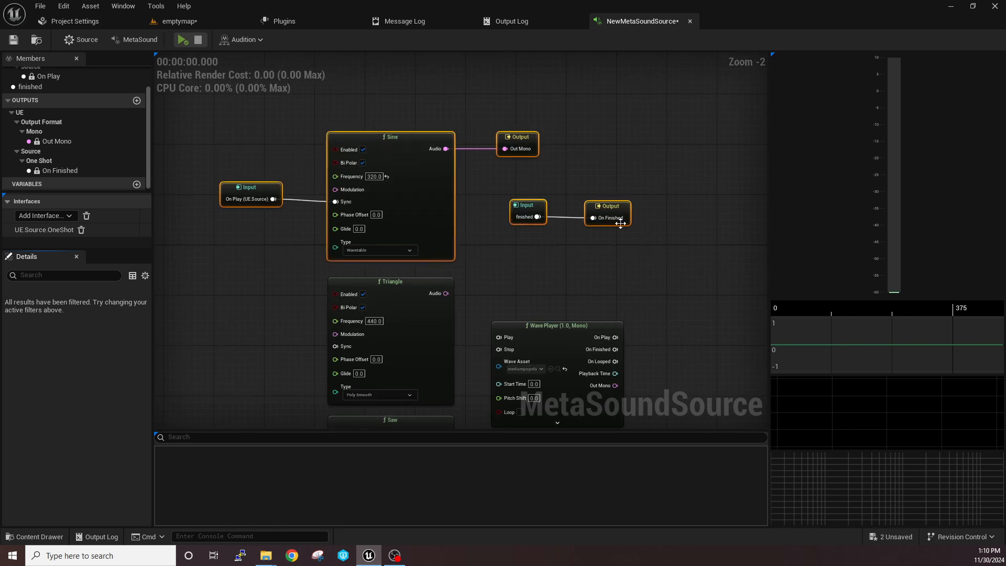
drag(491, 181, 646, 246)
drag(607, 215, 518, 111)
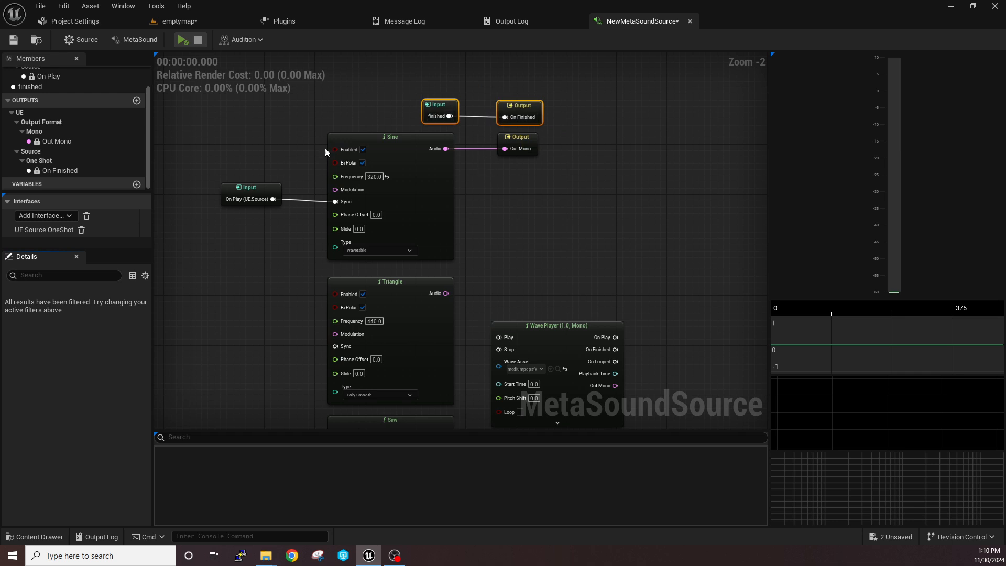
click(13, 39)
Switch to the emptymap level, place NewMetaSoundSource in the viewport, and play and stop the level
click(206, 25)
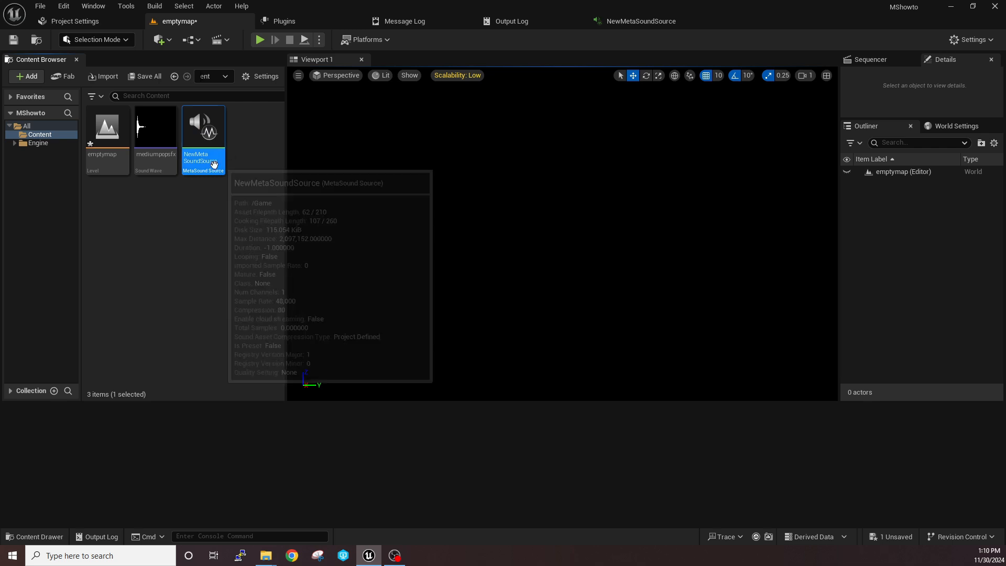
drag(209, 158, 519, 249)
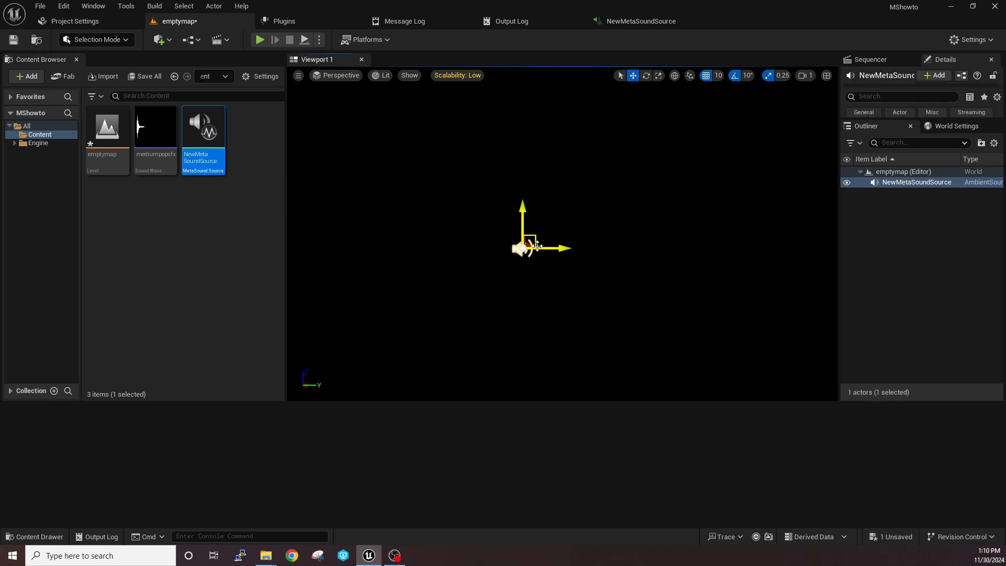
click(260, 39)
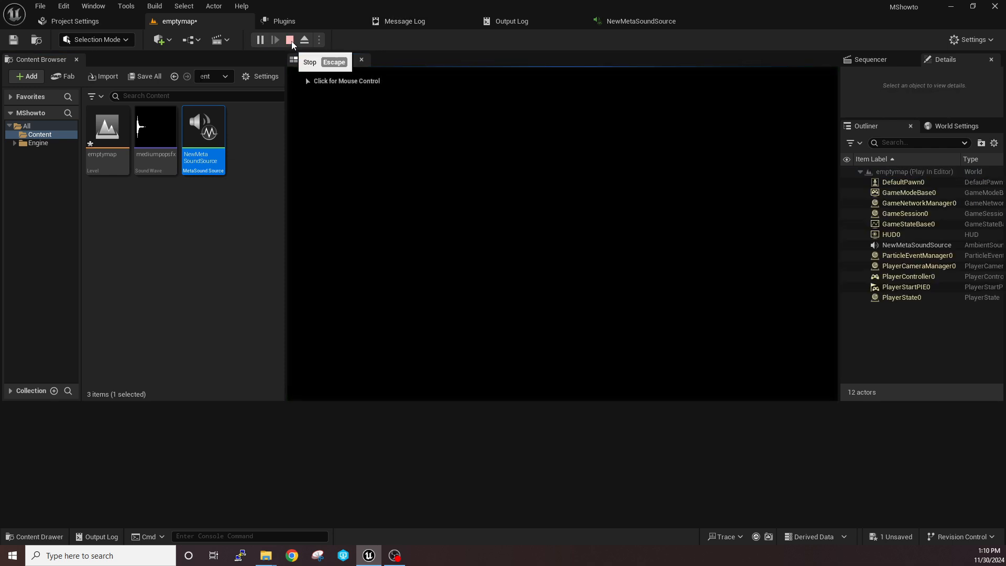
click(290, 40)
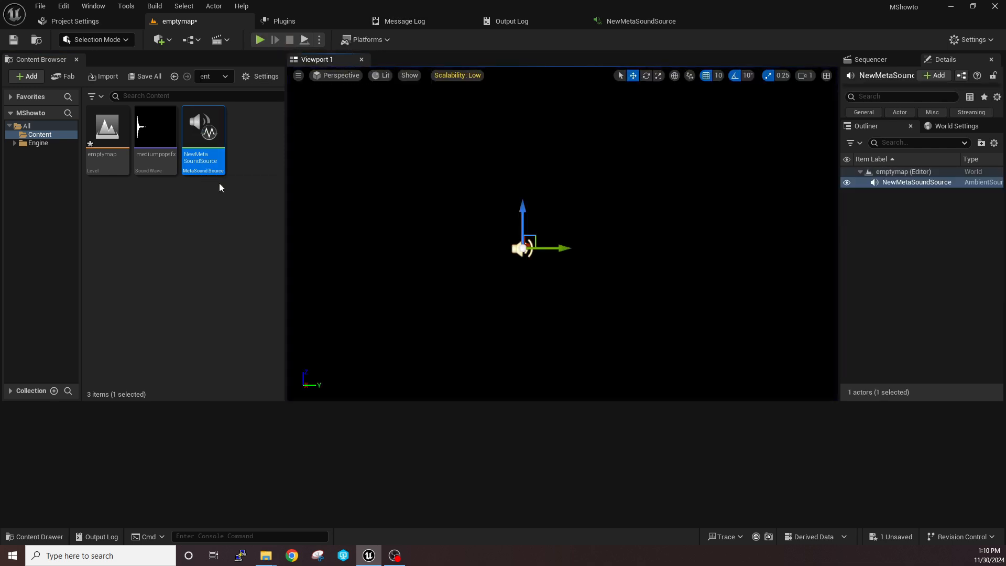
Delete the NewMetaSoundSource ambient sound from the level
click(886, 217)
click(894, 183)
key(Delete)
Create a Blueprint Class with Actor as its parent in the Content folder, name it "actor" and open it
right_click(200, 208)
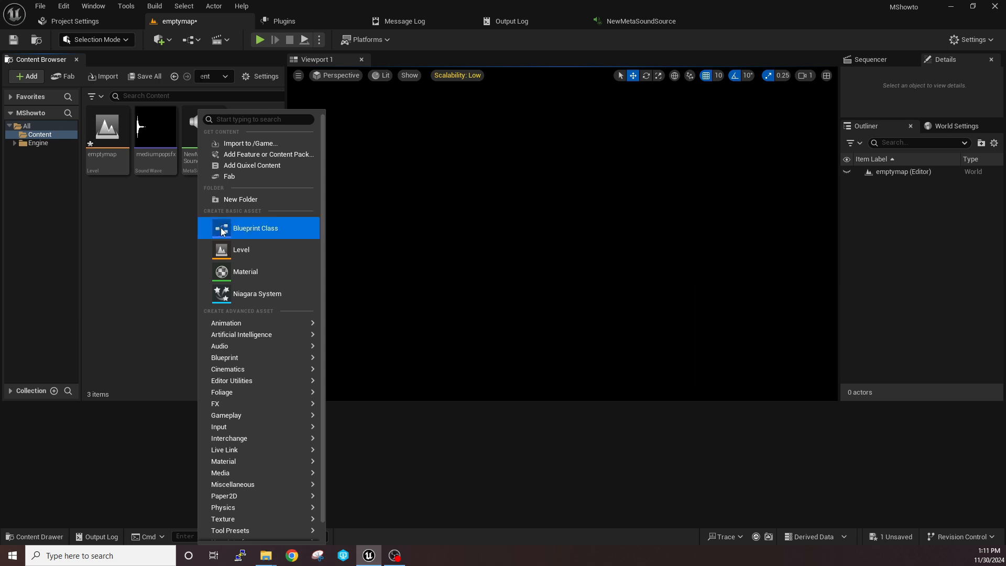
click(251, 228)
click(370, 202)
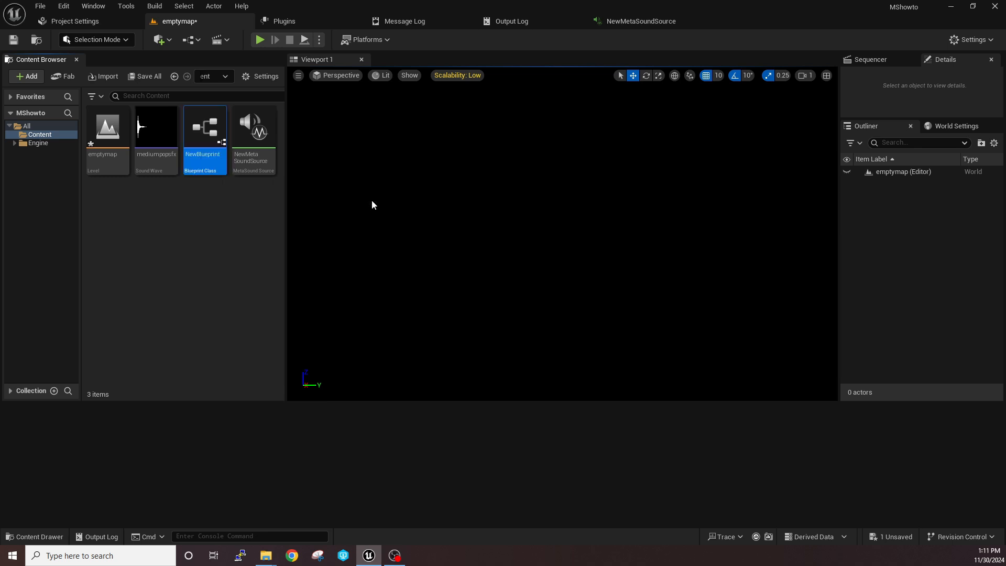
text(actor)
key(Return)
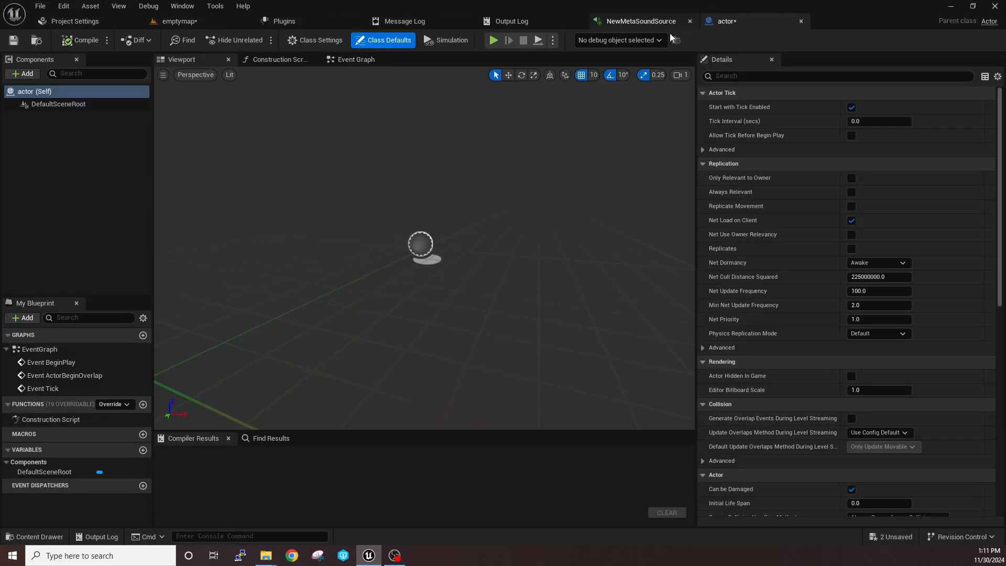
In the actor Blueprint's Event Graph, add a Spawn Sound 2D node run by Event BeginPlay and bring the two nodes closer together
click(356, 59)
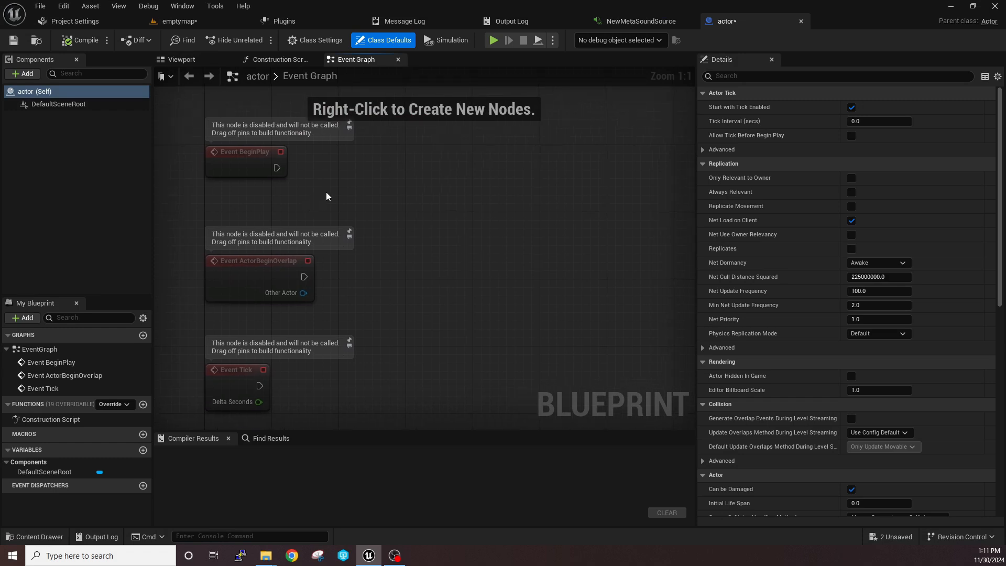
drag(277, 168, 398, 165)
text(spa)
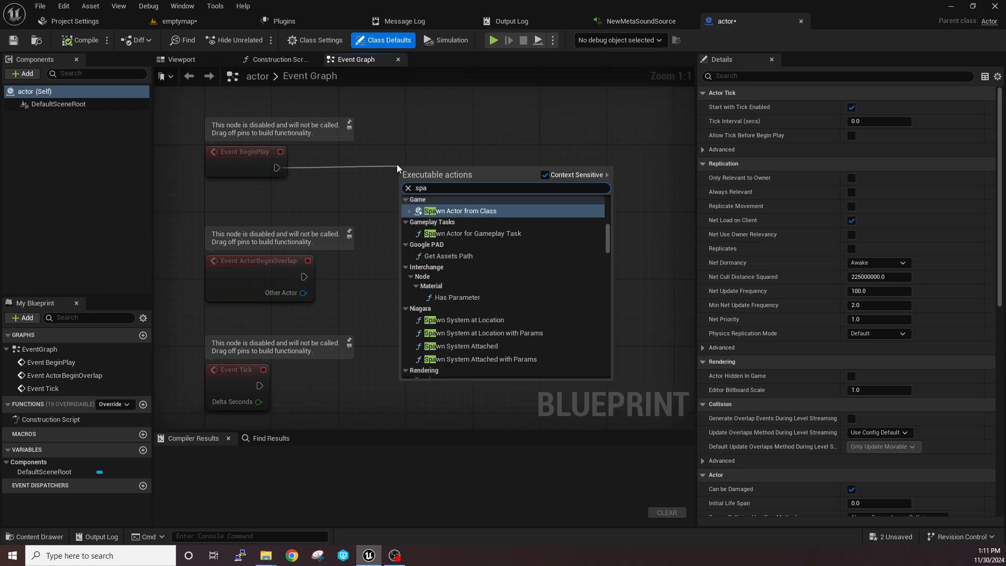
text(wn sou)
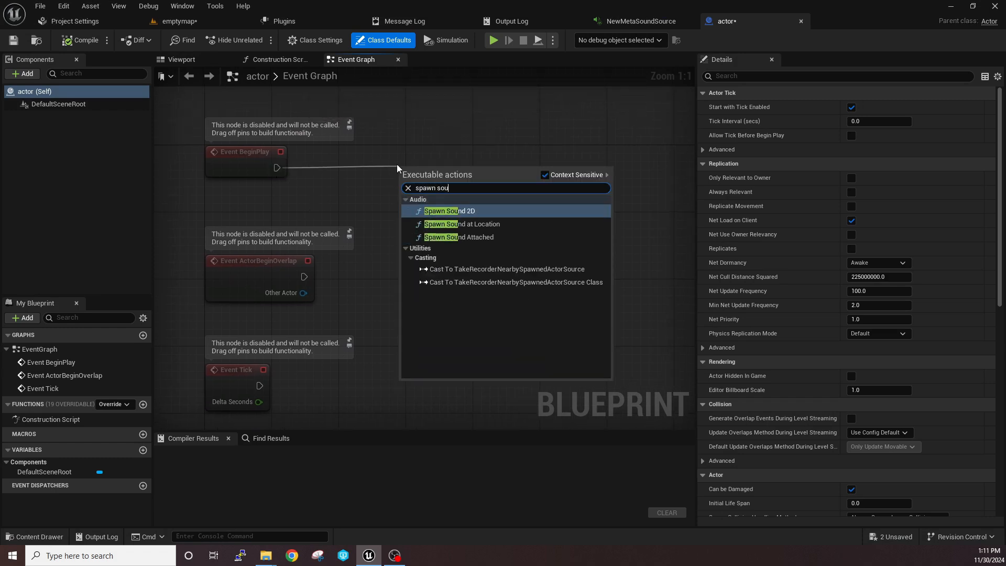
click(437, 210)
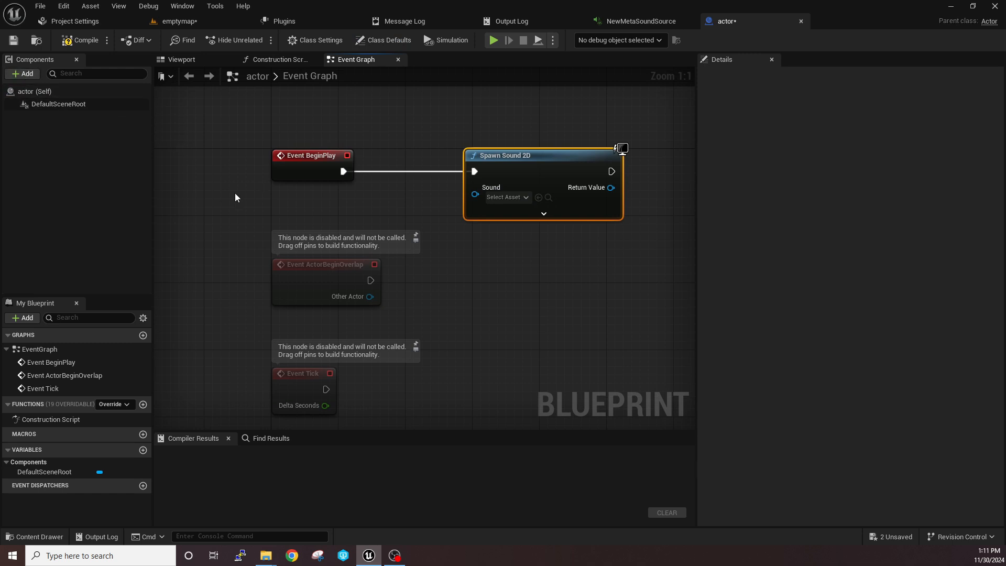
click(213, 178)
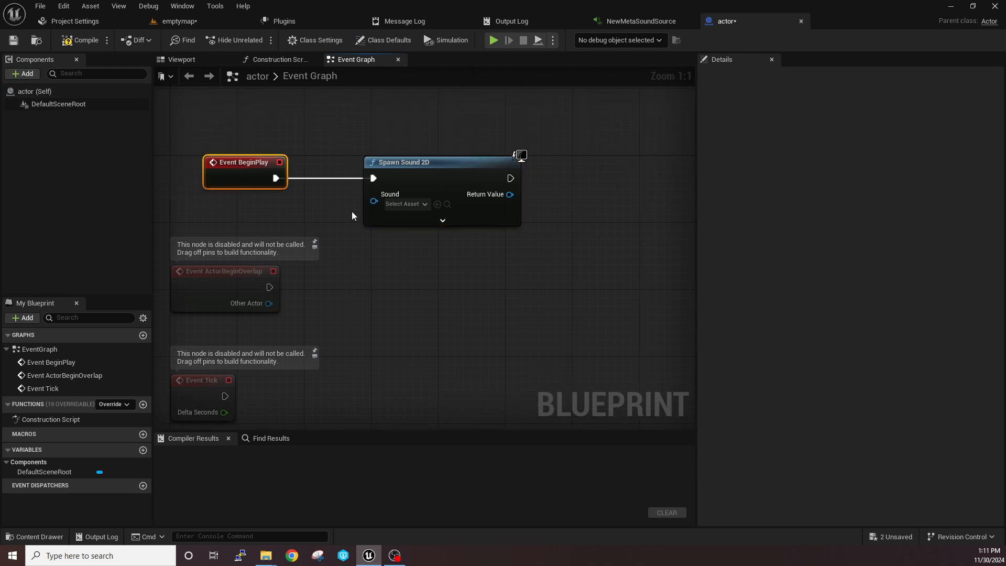
Set the Spawn Sound 2D node's Sound to NewMetaSoundSource and save the actor Blueprint
click(369, 200)
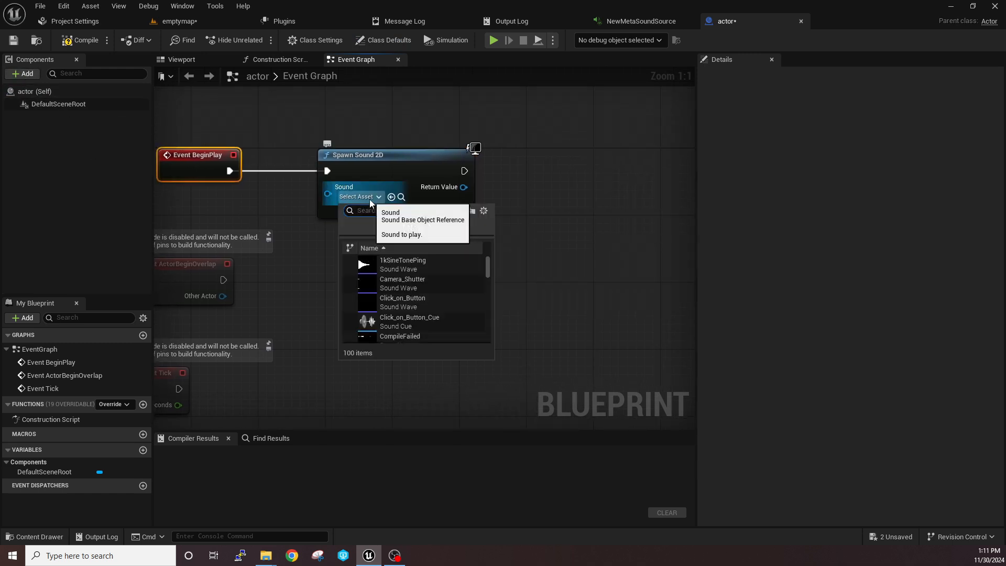
text(medi)
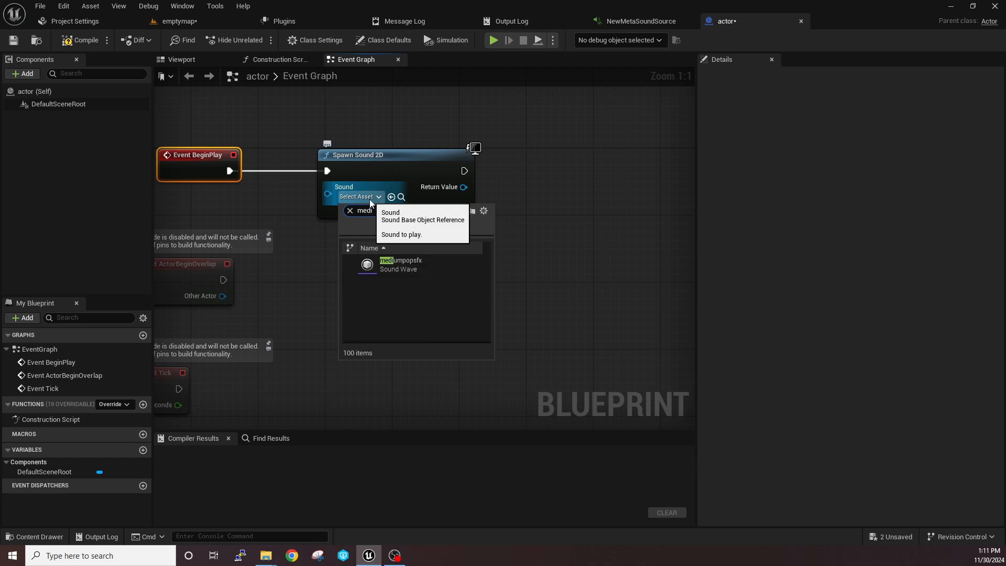
click(349, 210)
click(350, 211)
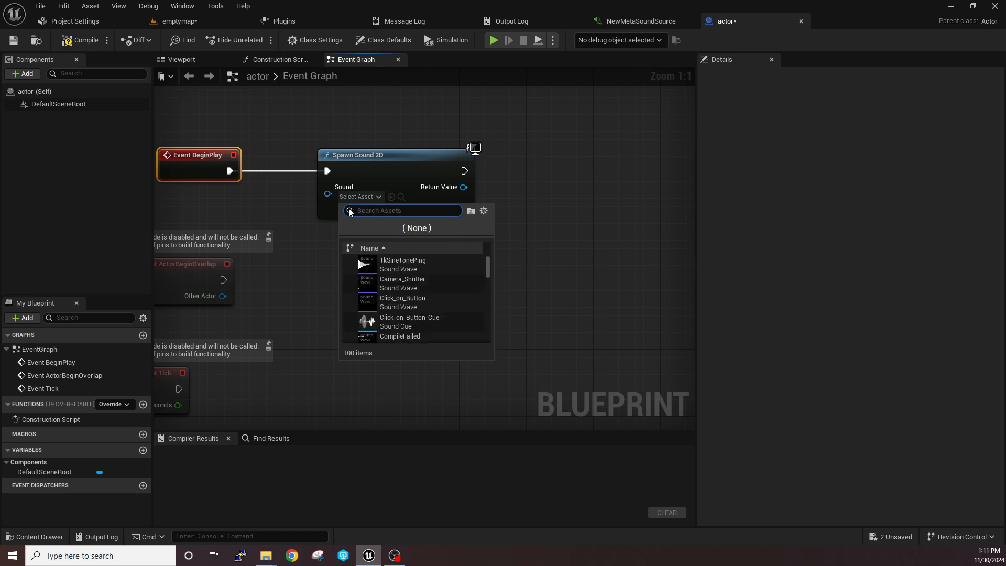
text(new)
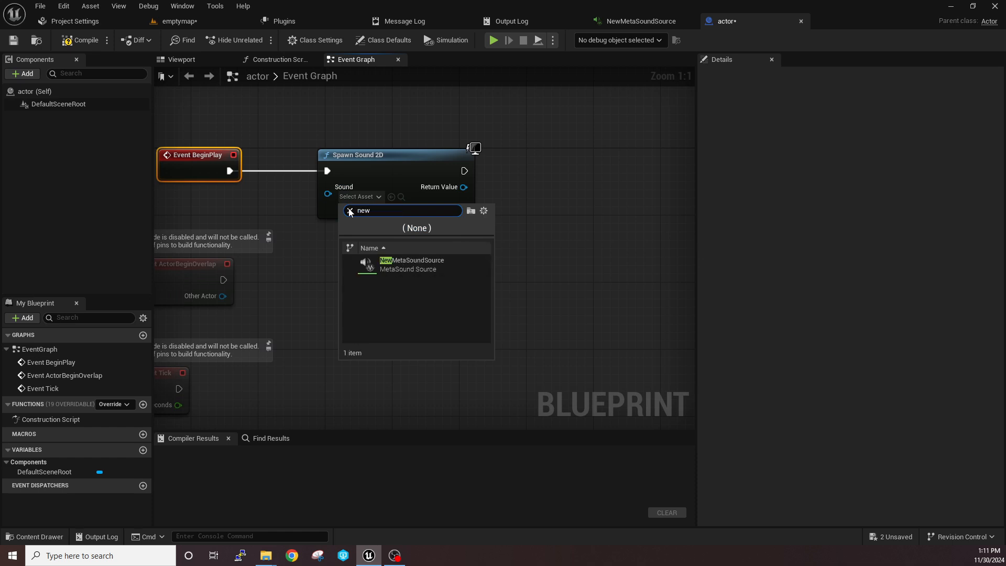
click(413, 268)
right_drag(404, 247, 414, 268)
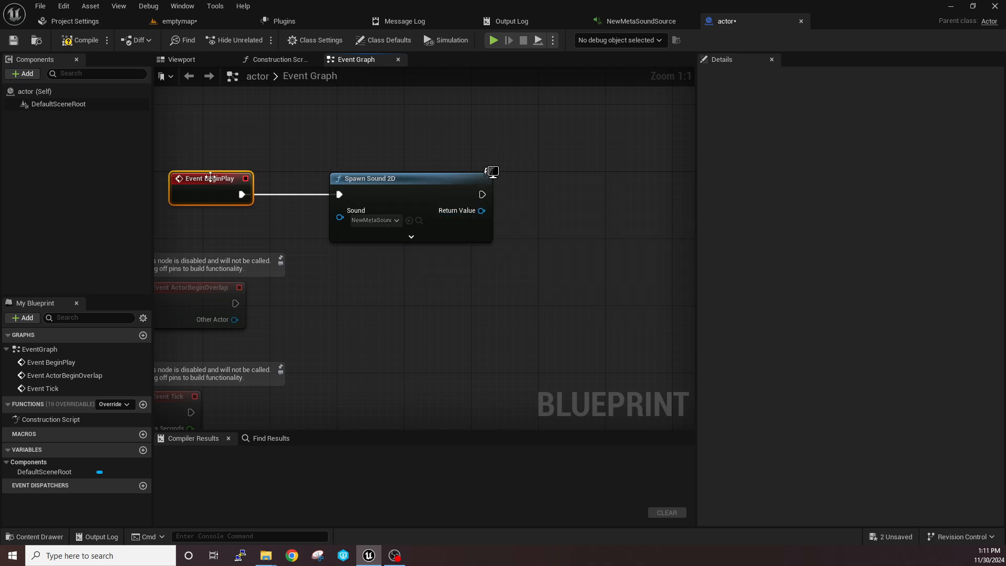
click(13, 40)
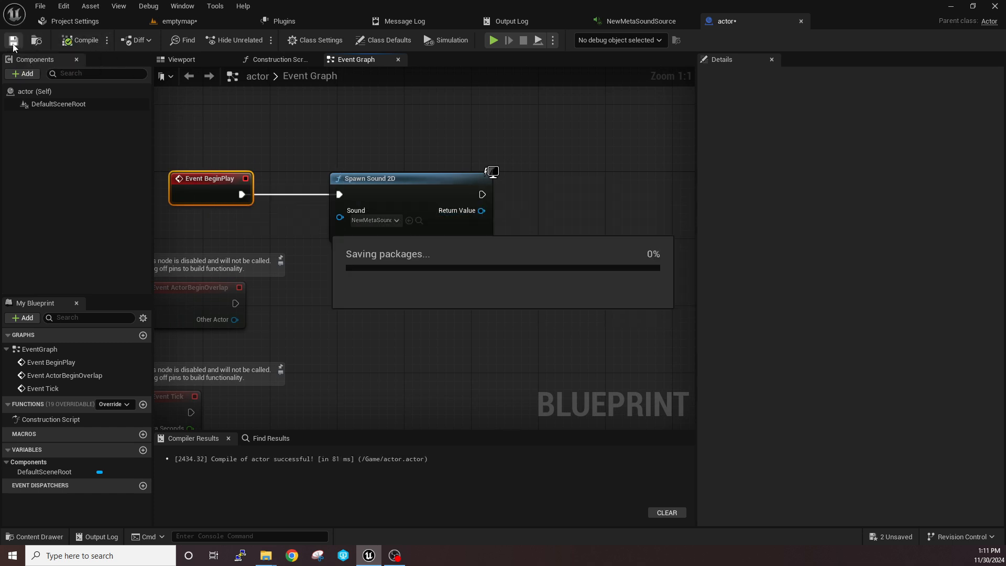
right_drag(276, 160, 379, 130)
drag(250, 141, 629, 278)
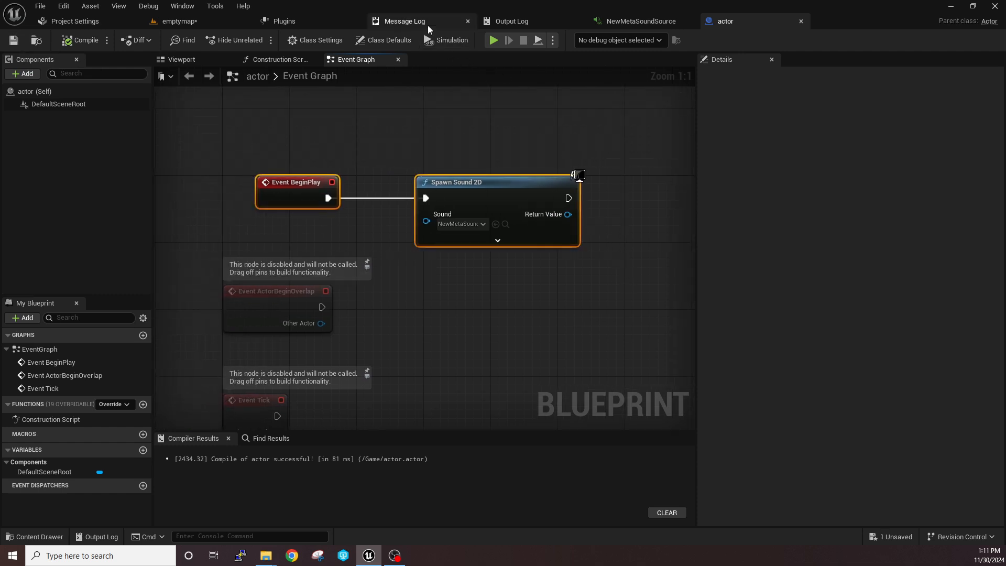
Place the actor Blueprint in the emptymap level's viewport, then play and stop the level
click(216, 24)
drag(95, 155, 573, 272)
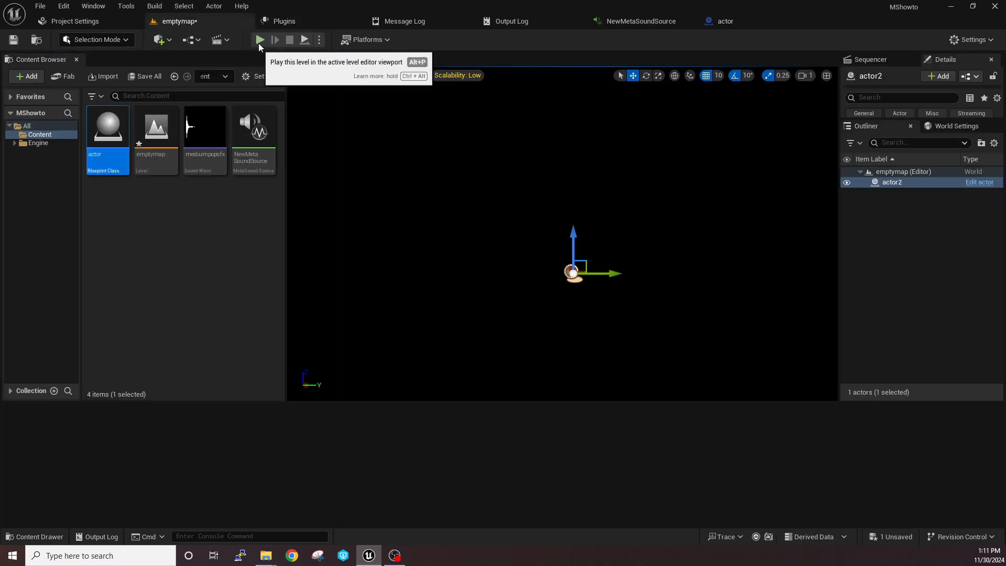
click(260, 40)
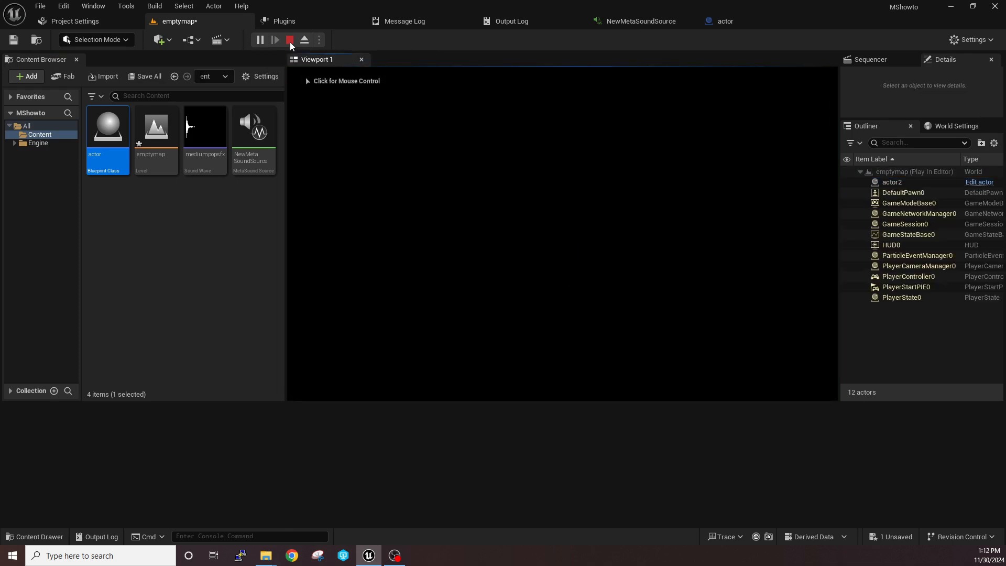
click(290, 40)
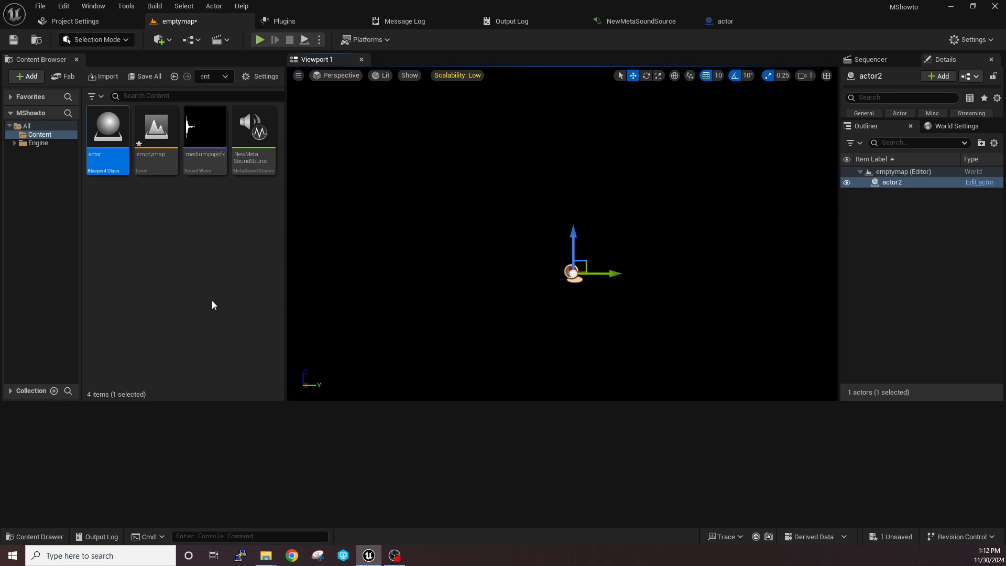